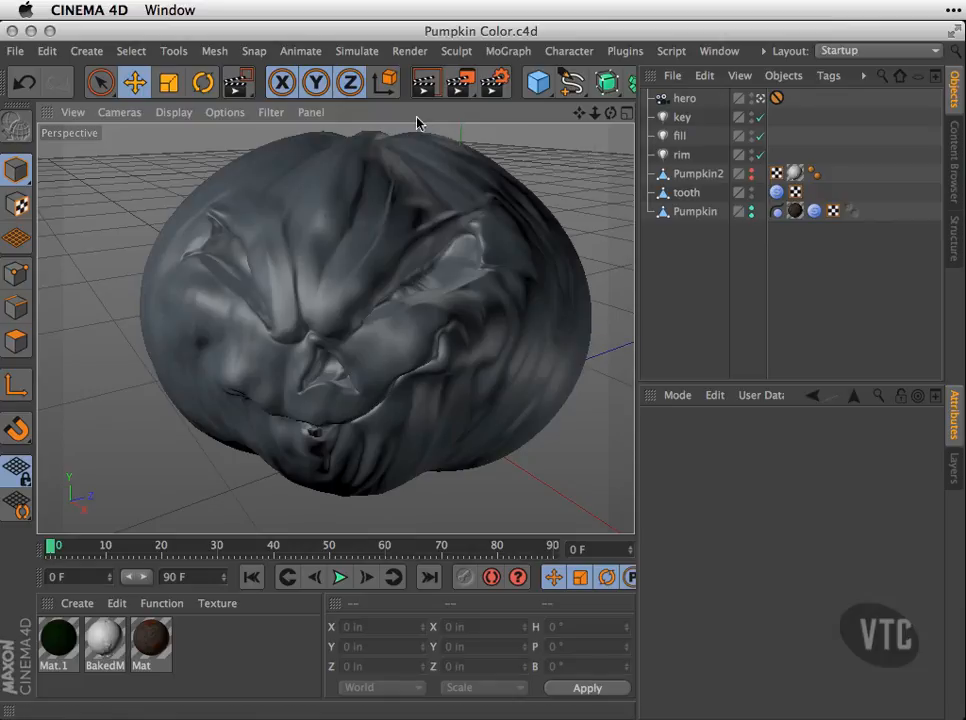
Look at the existing pumpkin render in the Picture Viewer and close the viewer.
click(186, 10)
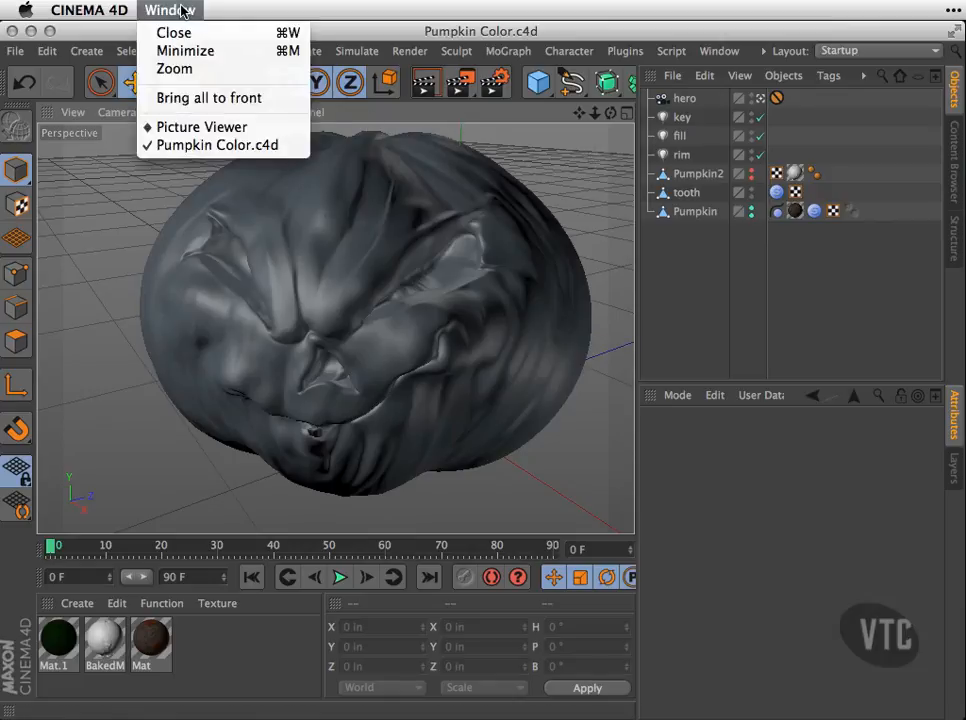
click(195, 127)
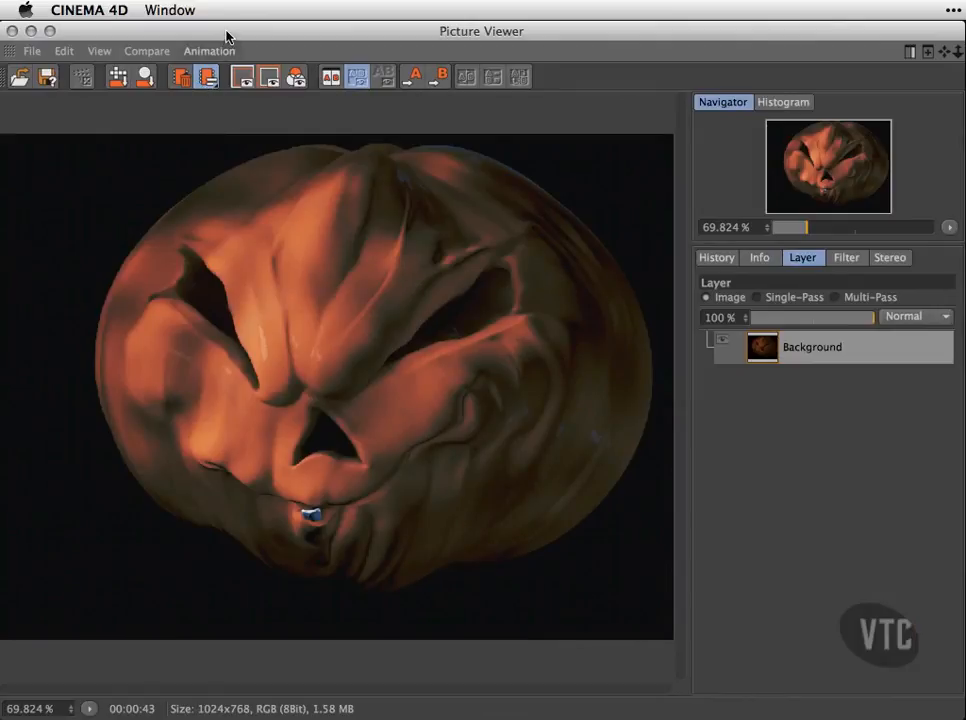
click(12, 31)
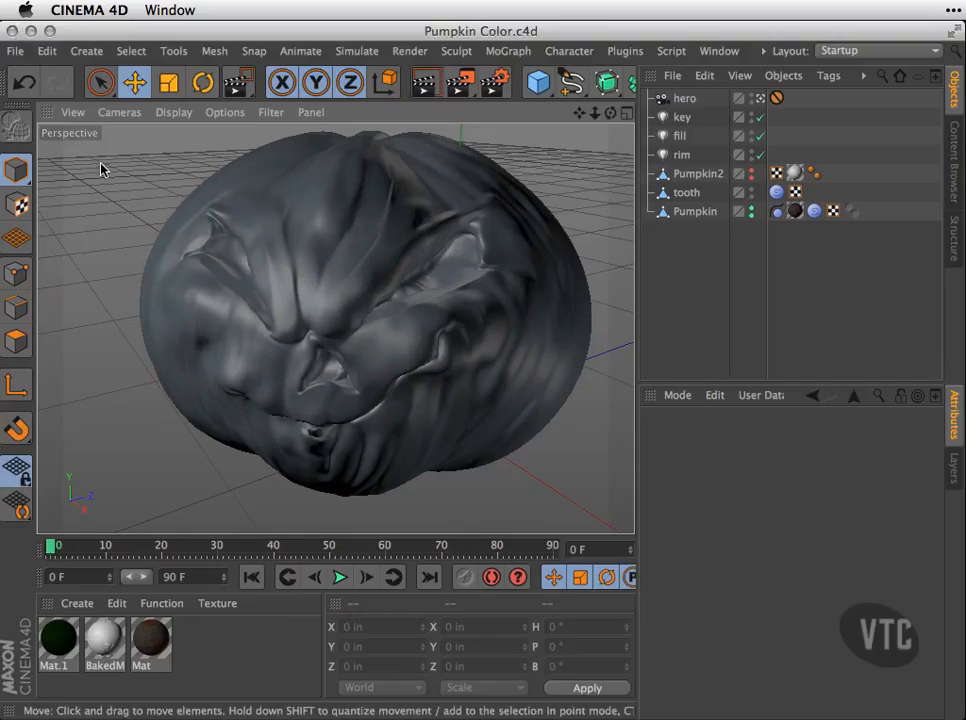
Close all open projects and reopen the recent project Pumpkin Color.c4d.
click(15, 51)
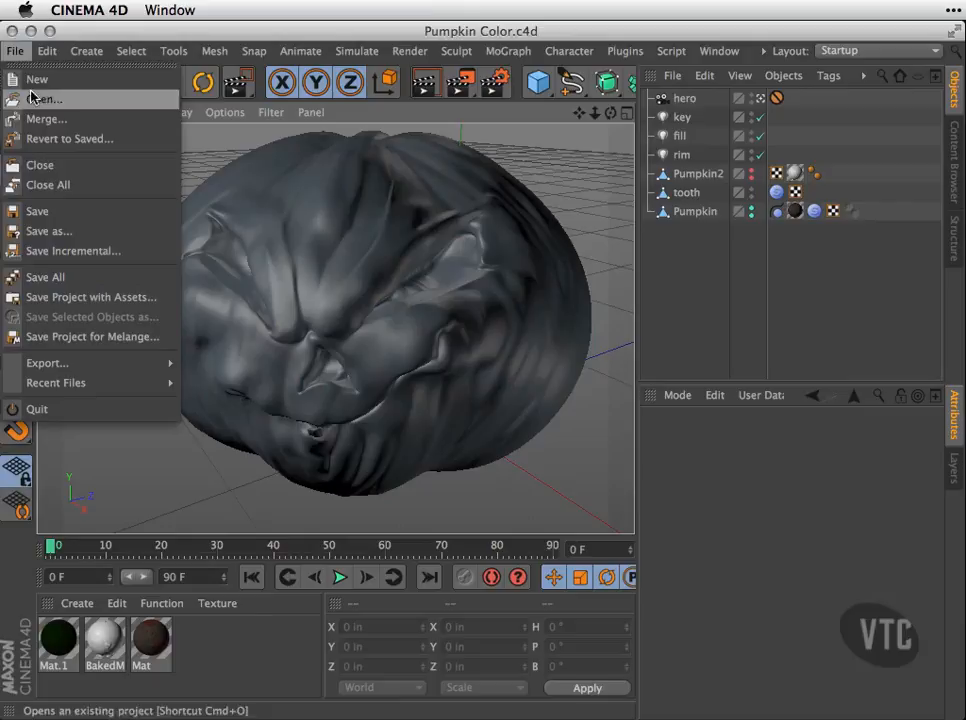
click(47, 184)
click(410, 277)
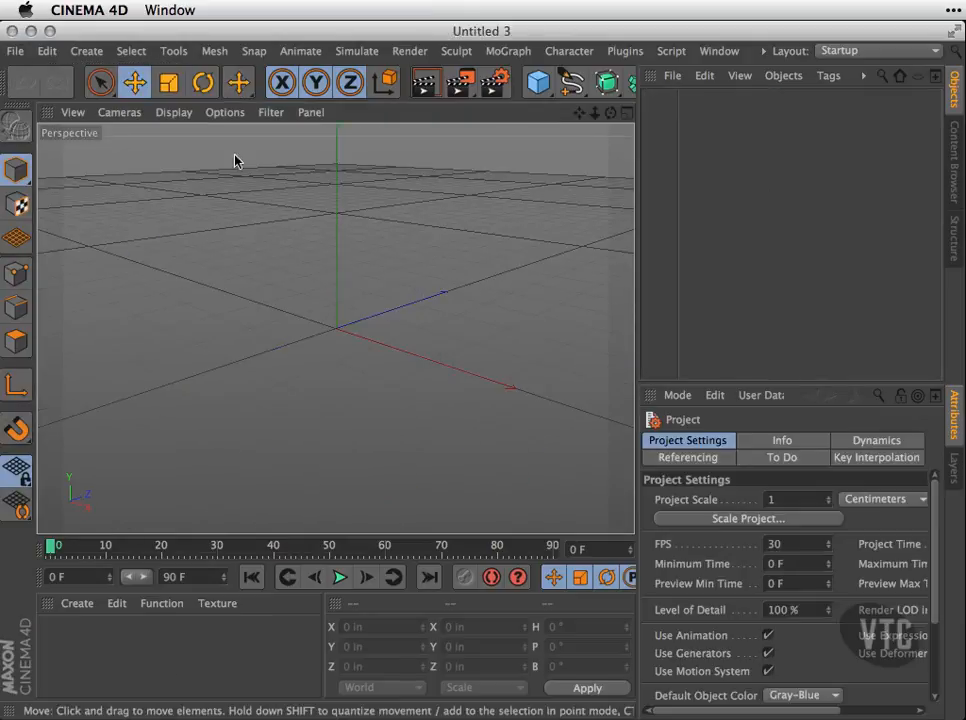
click(15, 51)
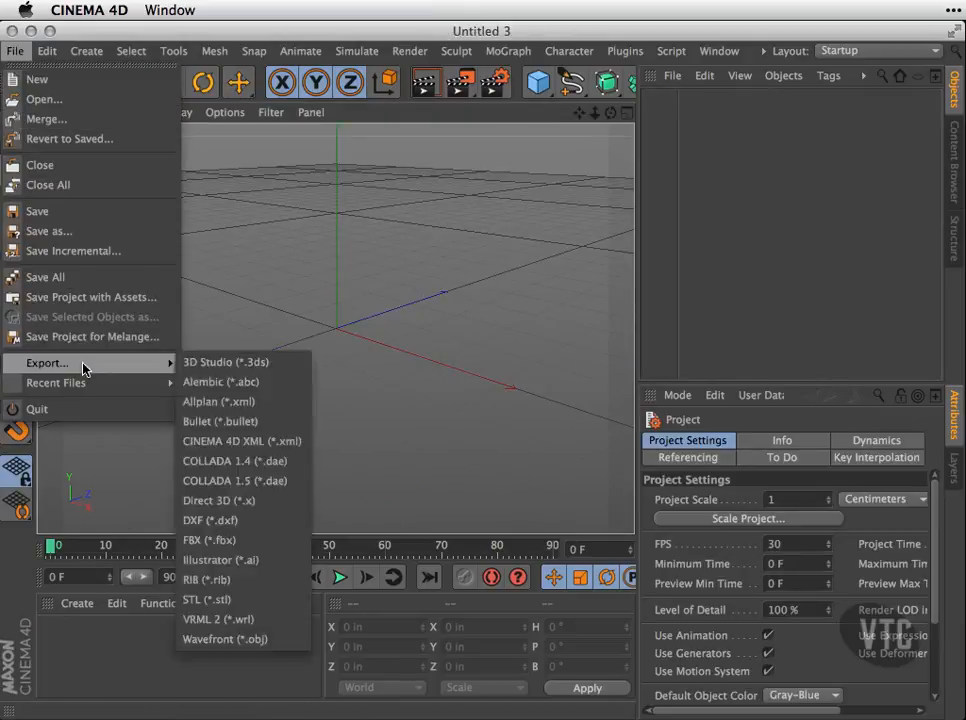
mouse_move(108, 385)
click(270, 377)
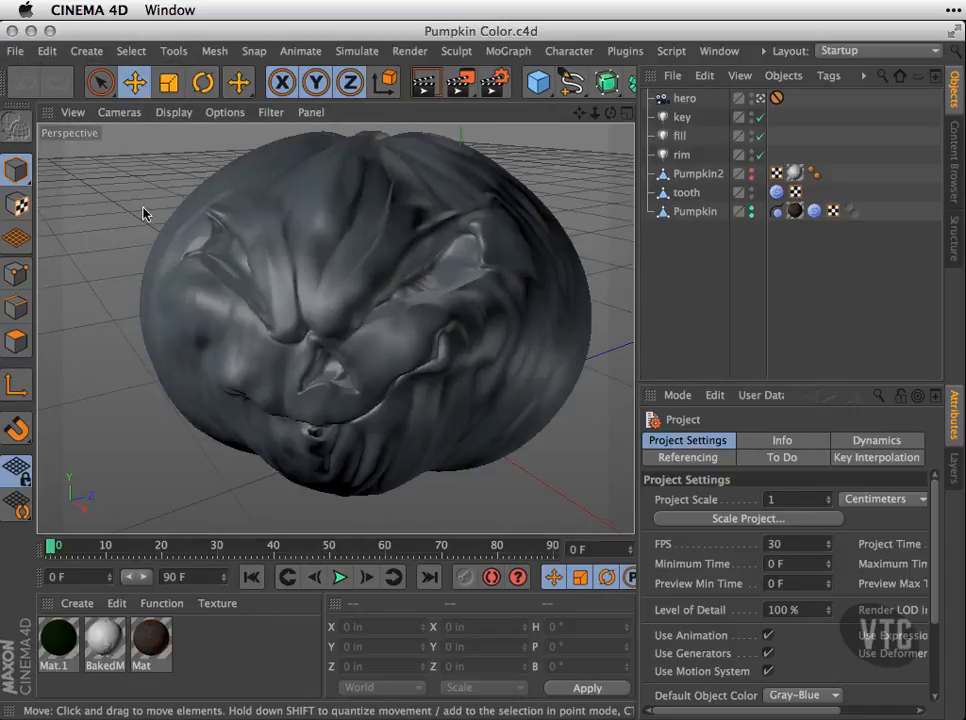
Render the pumpkin project to the Picture Viewer.
click(463, 86)
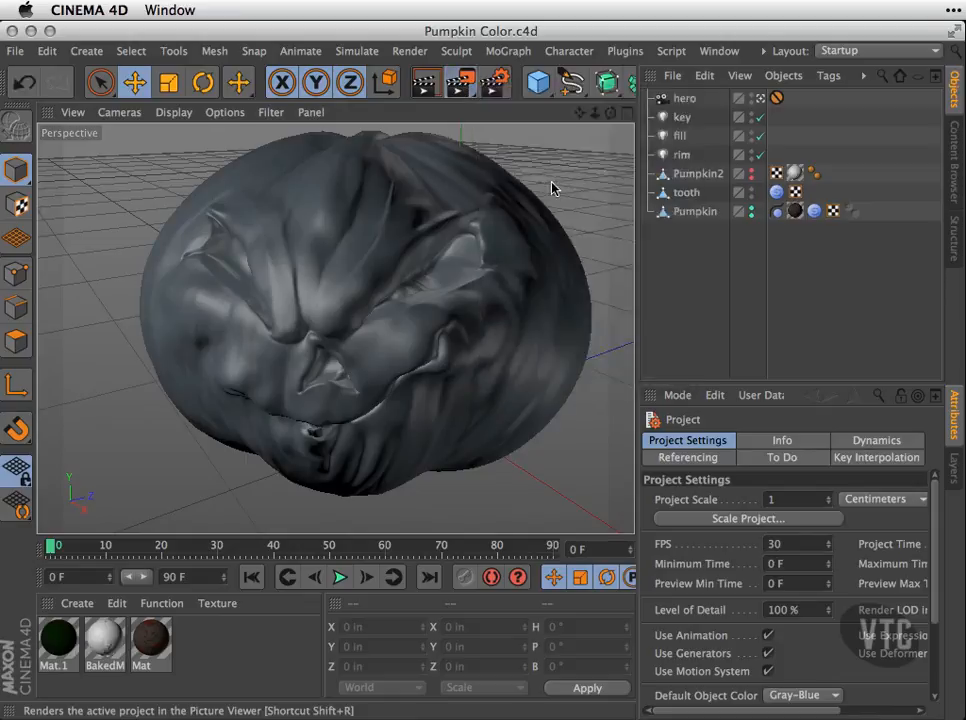
click(526, 188)
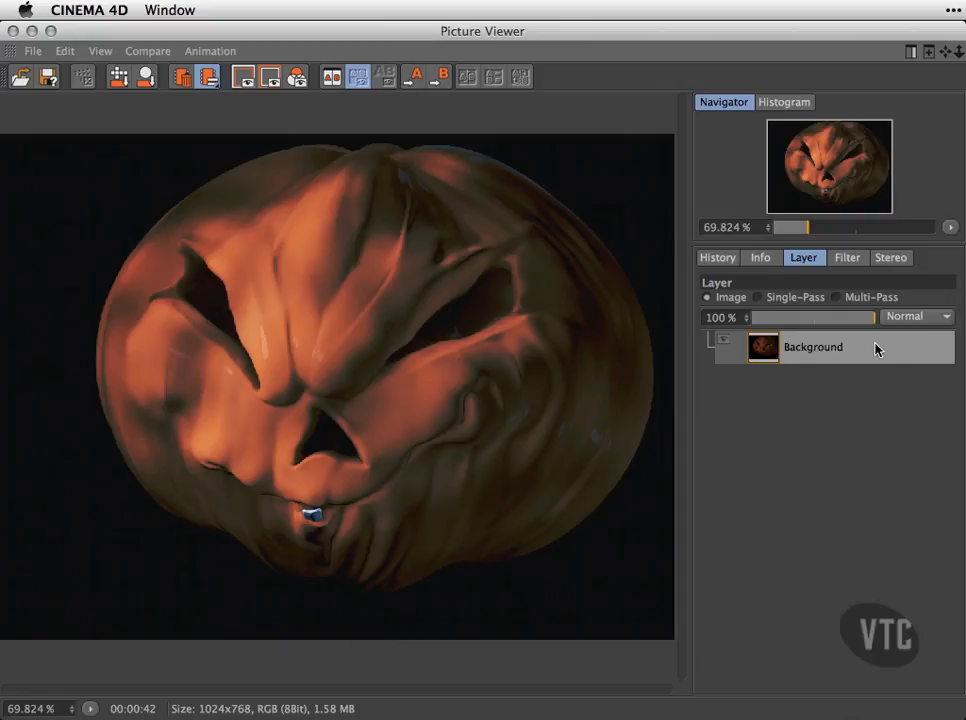
Set the render filter's saturation to -2 %, brightness to -8 % and contrast to 28 %.
click(850, 262)
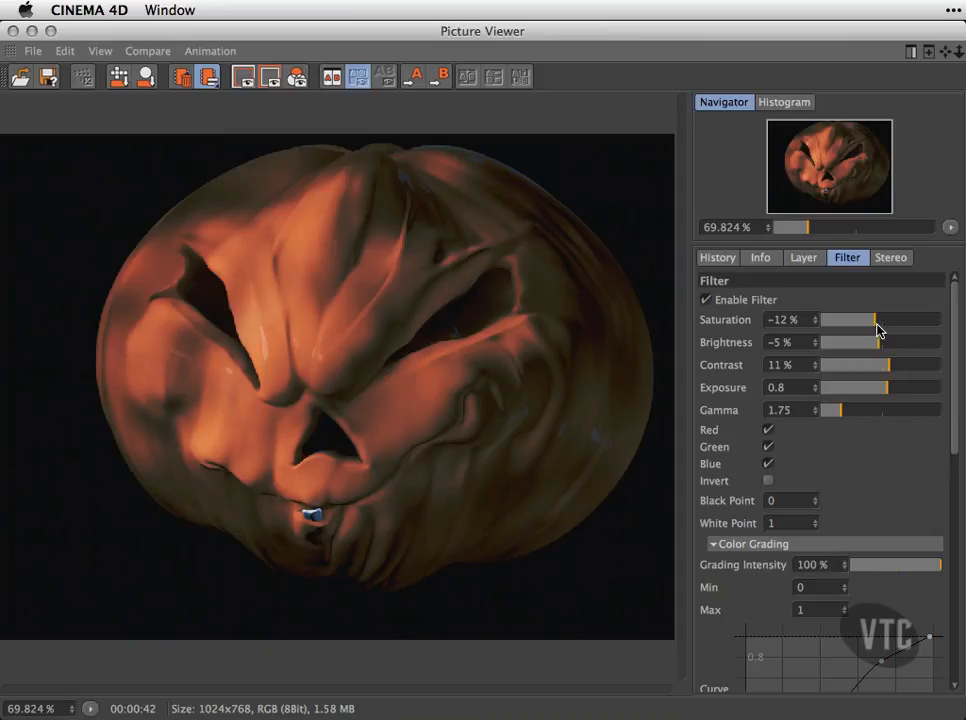
drag(877, 324, 821, 331)
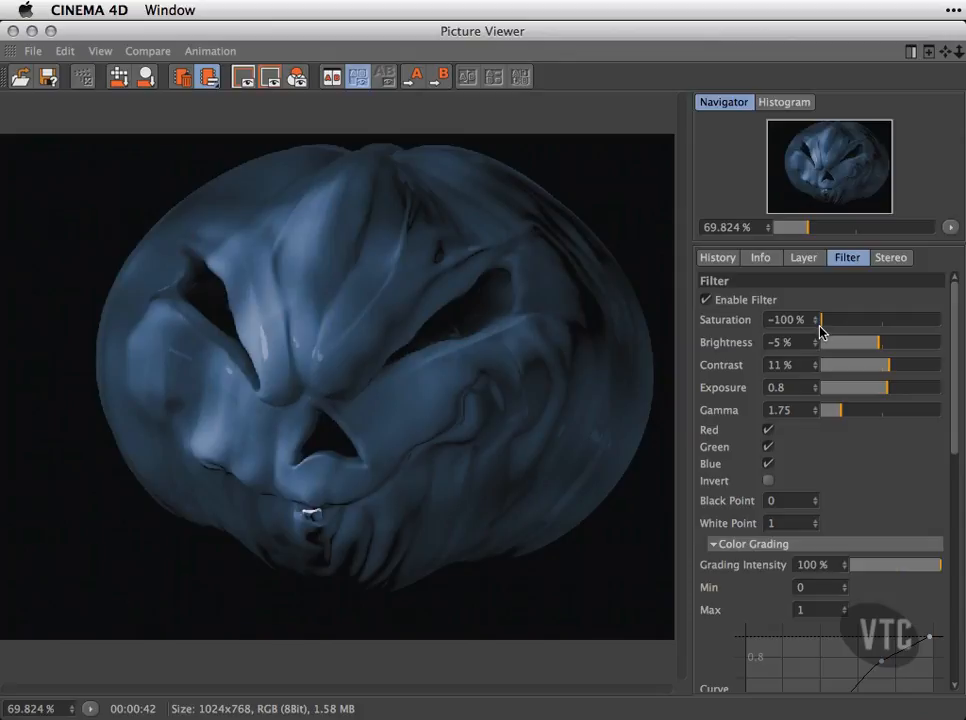
drag(821, 331, 894, 371)
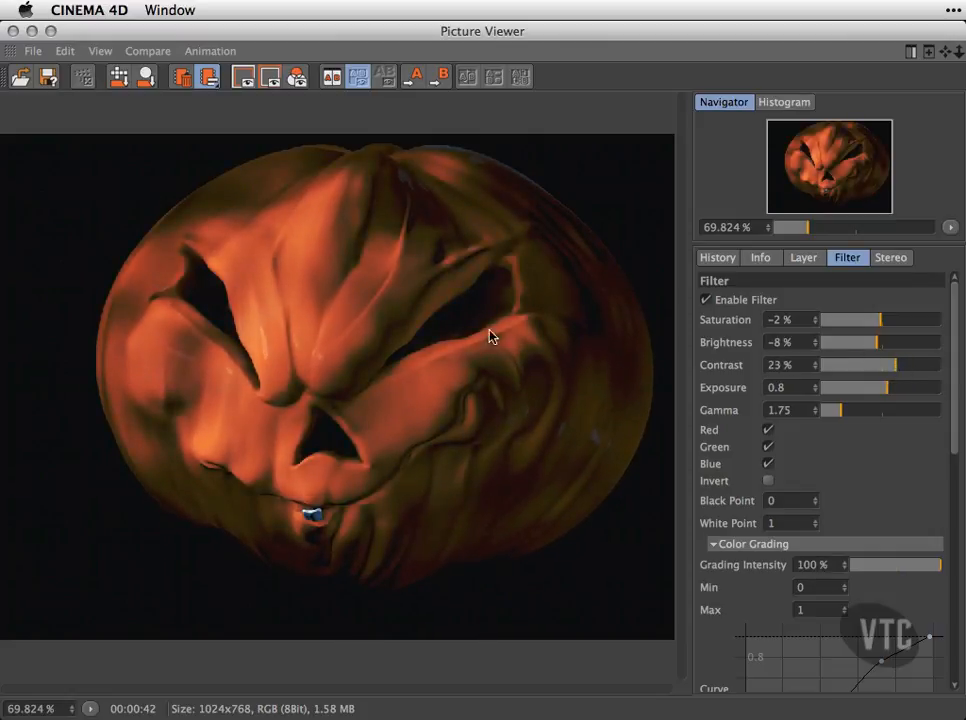
click(901, 371)
Try a lower filter exposure, return it to 0.8, and raise the gamma to 3.36.
drag(890, 395, 885, 396)
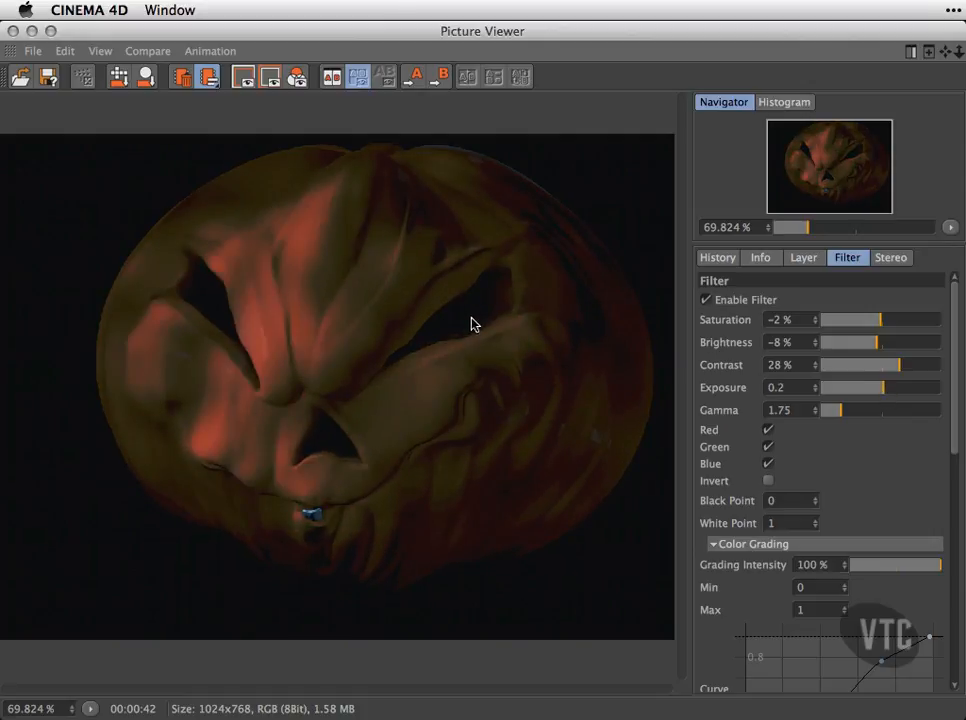
mouse_move(884, 392)
mouse_down()
mouse_move(942, 395)
mouse_move(868, 397)
mouse_move(887, 396)
mouse_up()
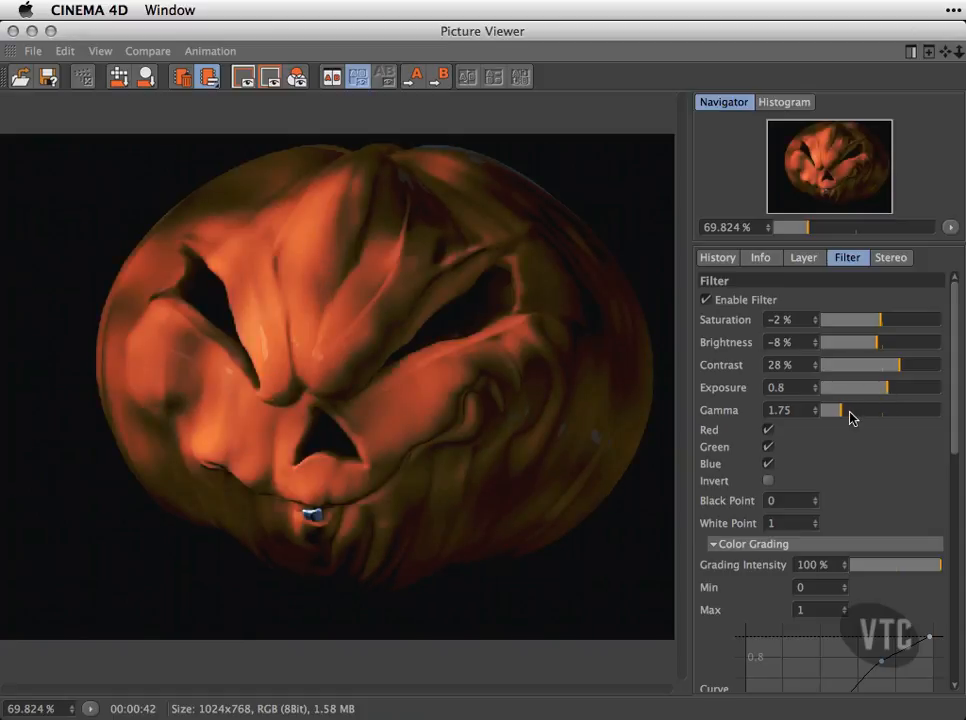
mouse_move(842, 416)
mouse_down()
mouse_move(947, 413)
mouse_move(846, 420)
mouse_up()
mouse_move(842, 420)
mouse_down()
mouse_move(834, 418)
mouse_move(861, 421)
mouse_up()
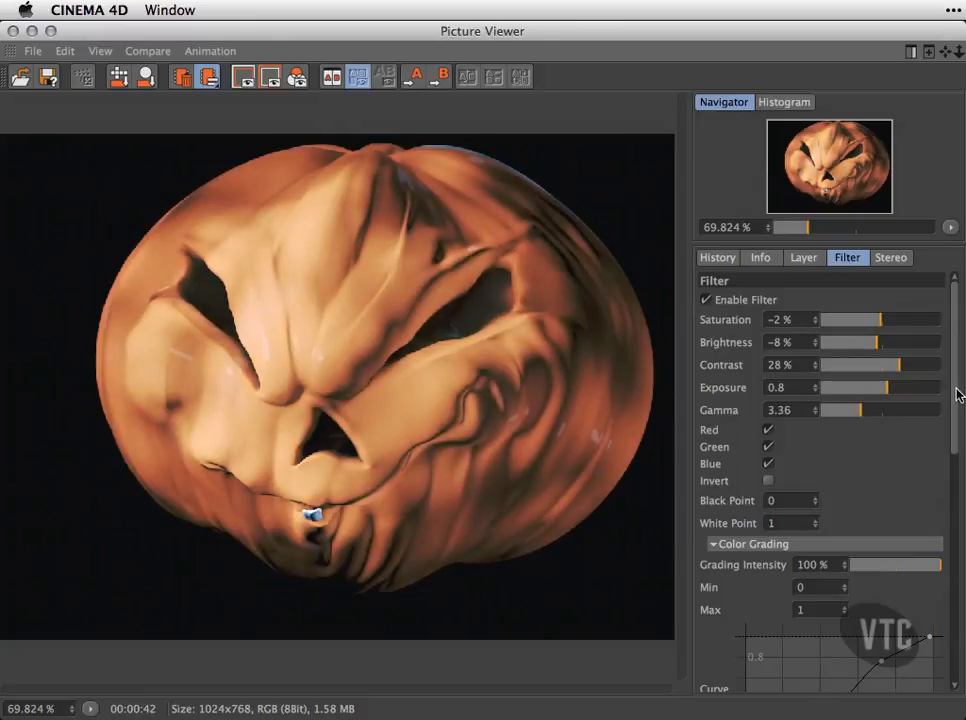
Shape the main color grading curve into an S with a lowered shadow point and a raised highlight point.
drag(957, 397, 958, 412)
drag(865, 379, 845, 387)
mouse_move(884, 356)
mouse_down()
mouse_move(877, 366)
mouse_move(896, 349)
mouse_move(893, 336)
mouse_up()
drag(958, 360, 961, 495)
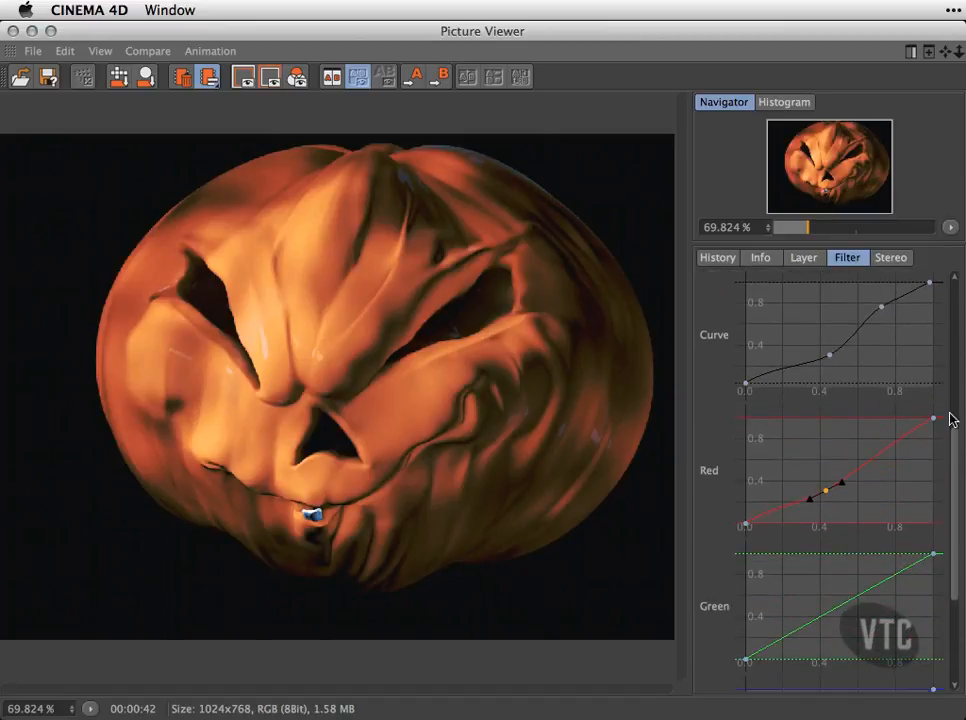
drag(958, 449, 957, 433)
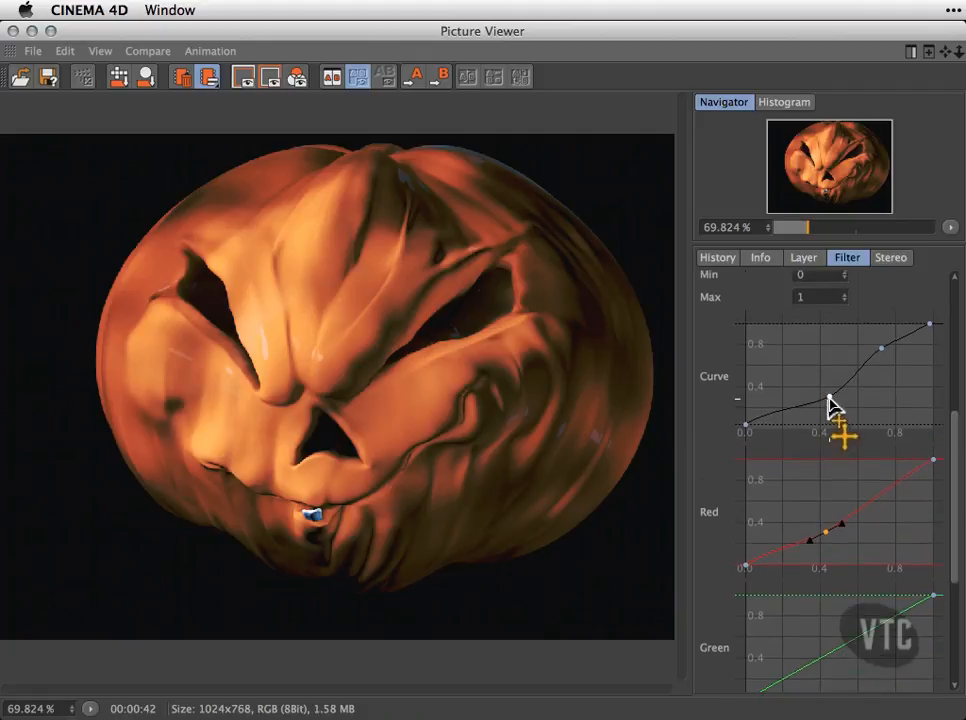
drag(957, 431, 955, 416)
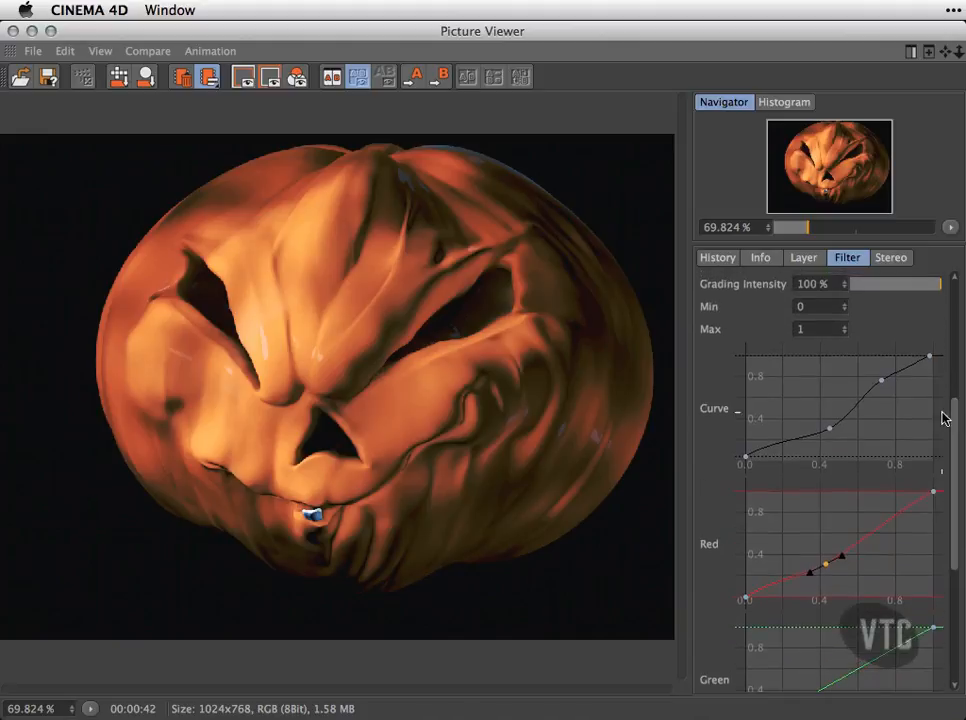
Try extreme shapes on the main grading curve by adding a middle point and moving its points far off the diagonal.
click(858, 412)
drag(830, 429, 850, 415)
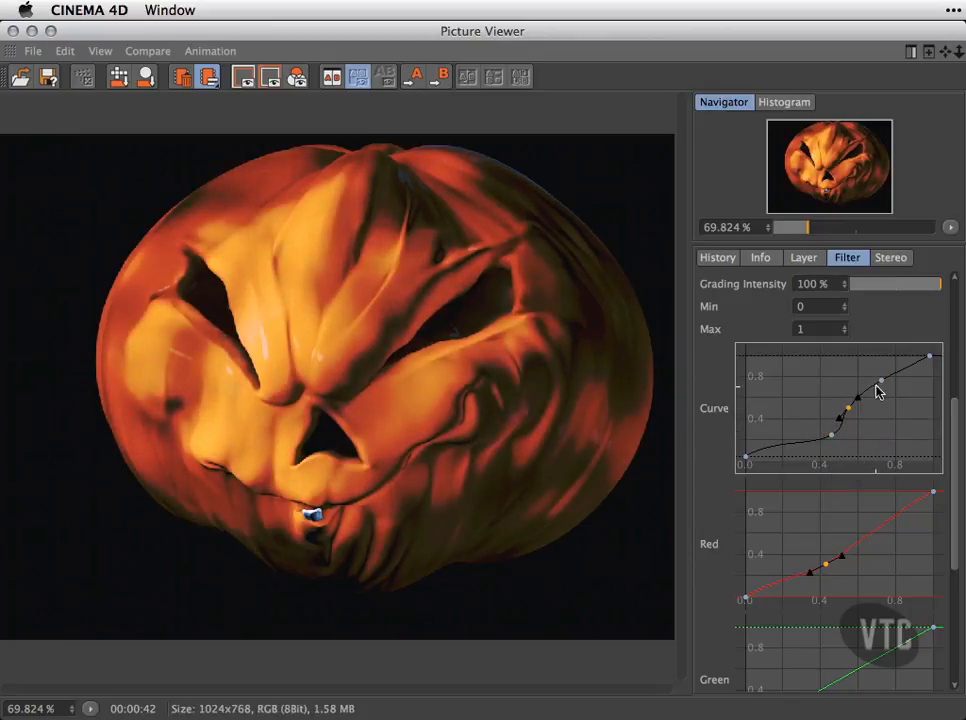
drag(873, 386, 808, 385)
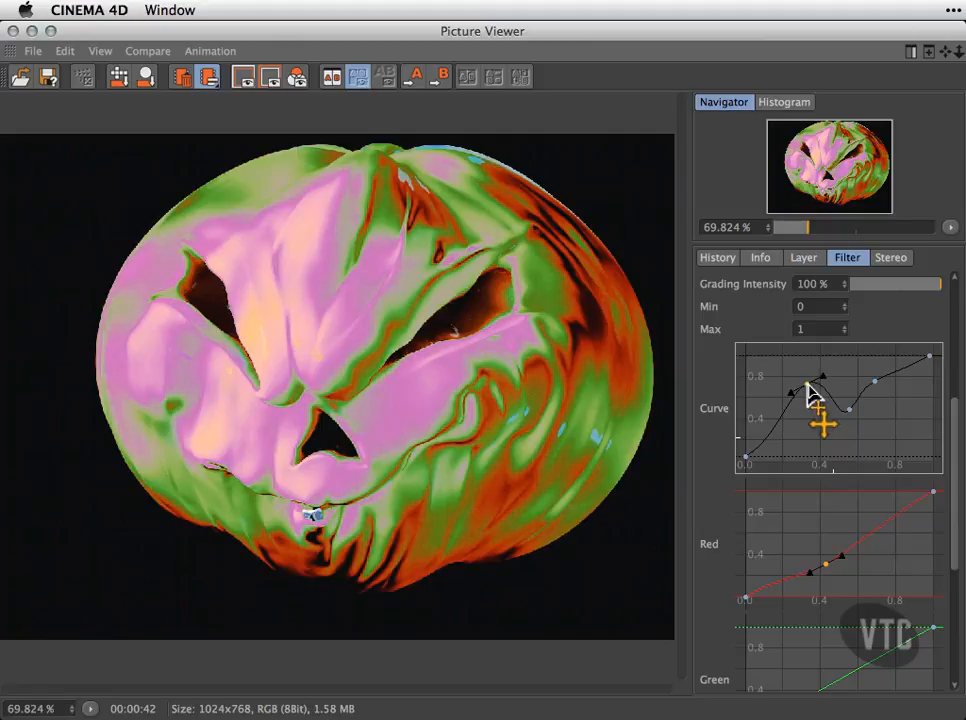
drag(807, 385, 807, 385)
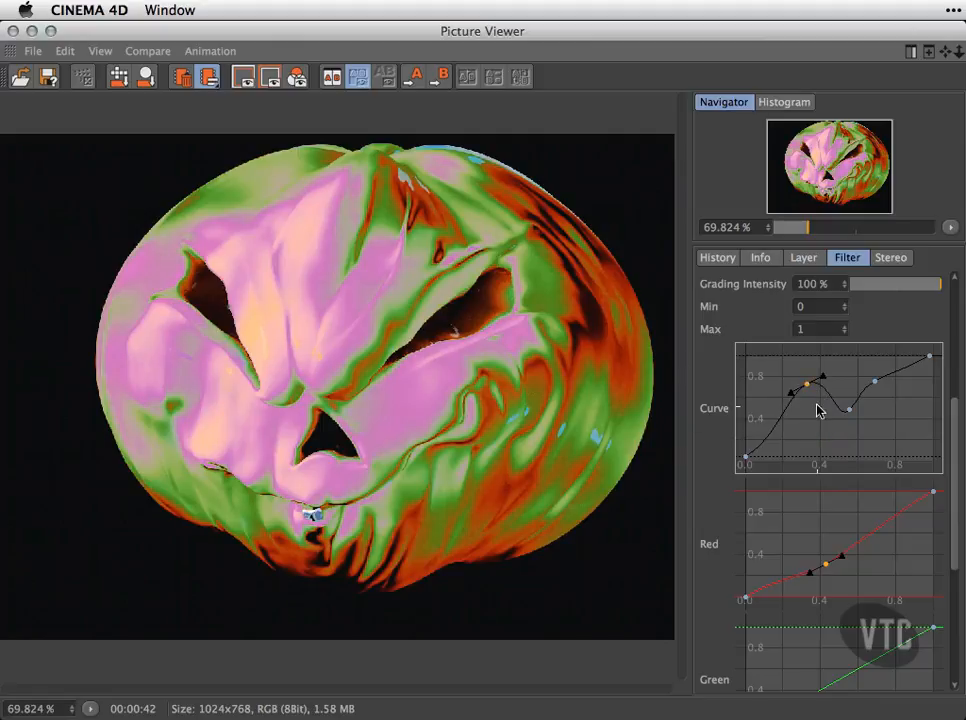
drag(810, 388, 816, 454)
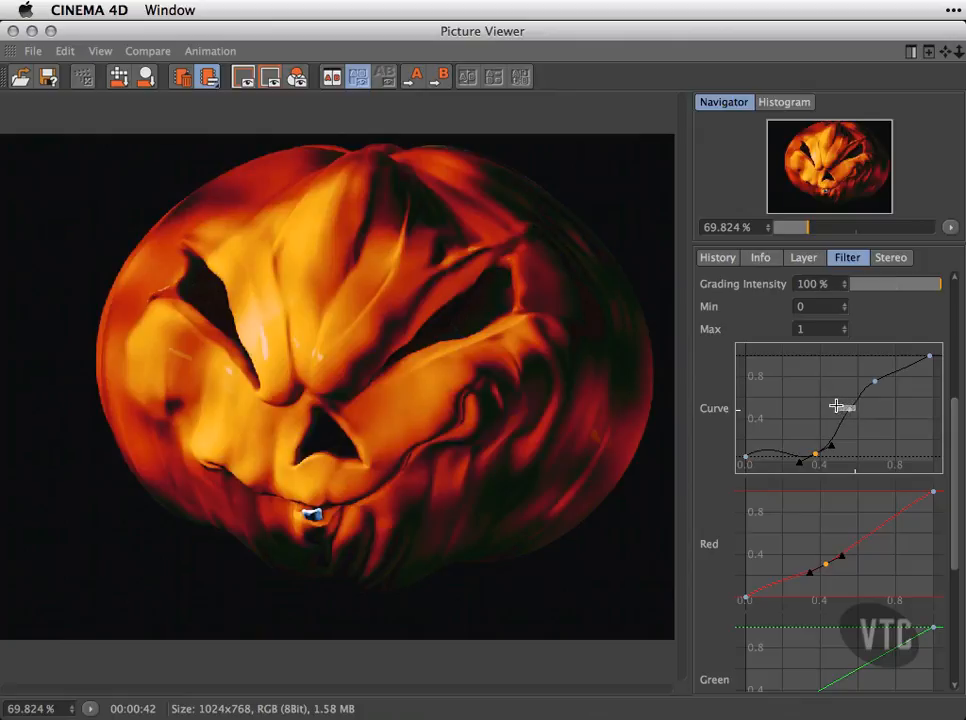
click(850, 408)
mouse_move(850, 409)
mouse_down()
mouse_move(757, 408)
mouse_move(835, 401)
mouse_move(931, 427)
mouse_move(901, 427)
mouse_move(876, 391)
mouse_move(849, 401)
mouse_move(843, 425)
mouse_move(838, 393)
mouse_up()
Delete all intermediate points of the main grading curve, leaving only its two end points.
click(897, 417)
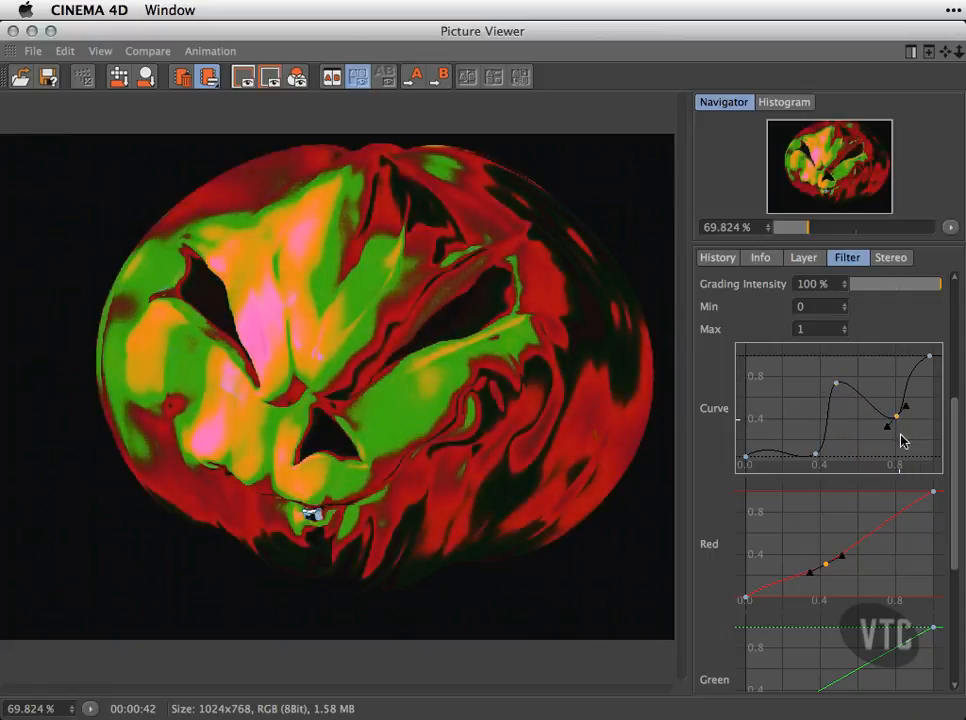
key(Delete)
click(837, 385)
key(Delete)
click(818, 454)
key(Delete)
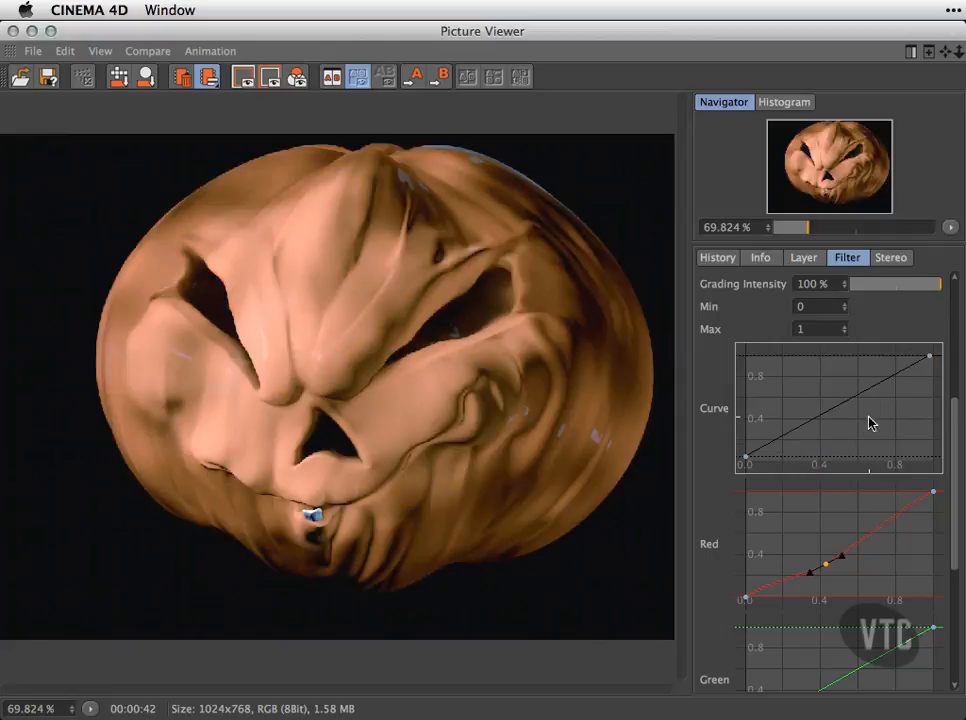
Lower the middle point of the Blue grading curve to just below the diagonal.
drag(950, 408, 962, 446)
drag(951, 502, 959, 556)
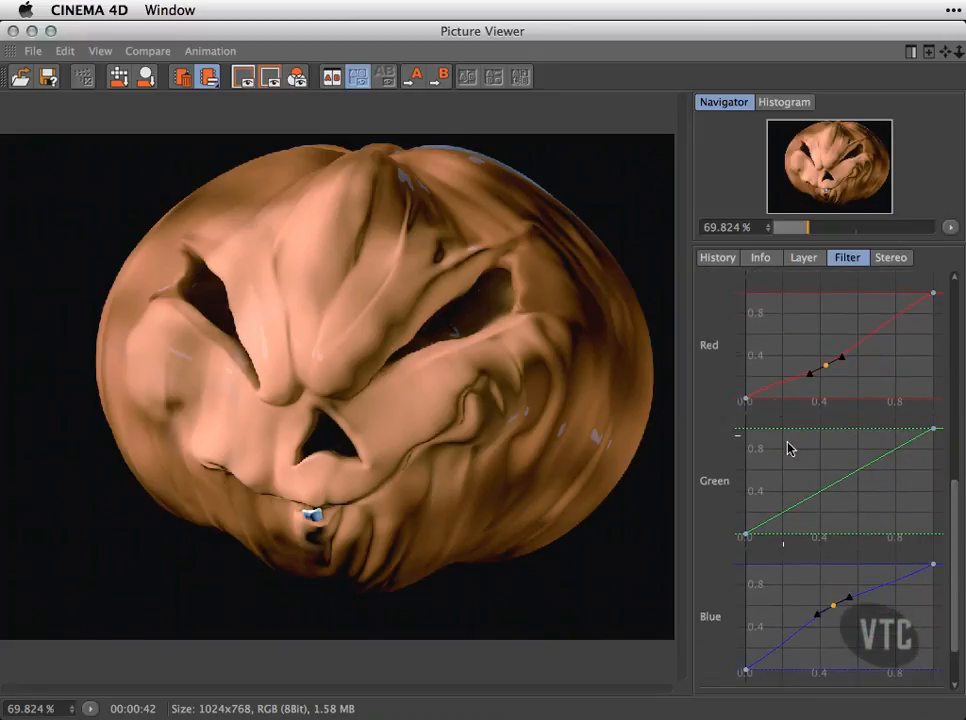
drag(831, 606, 843, 624)
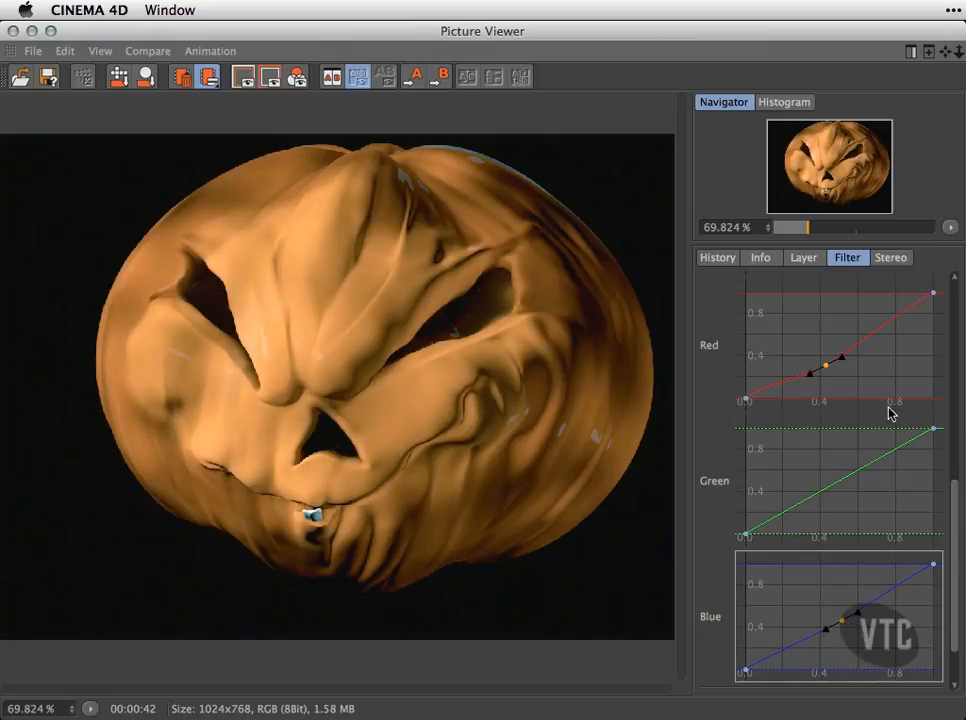
Replace the Red grading curve's middle point with a new one pulled below the diagonal.
click(827, 370)
key(Delete)
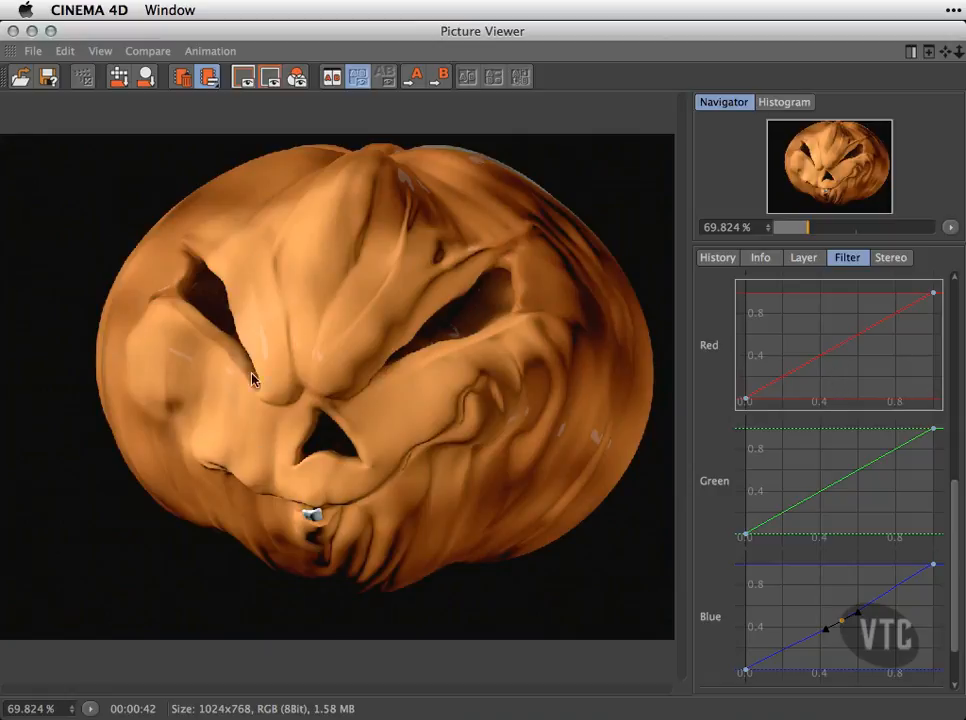
click(813, 367)
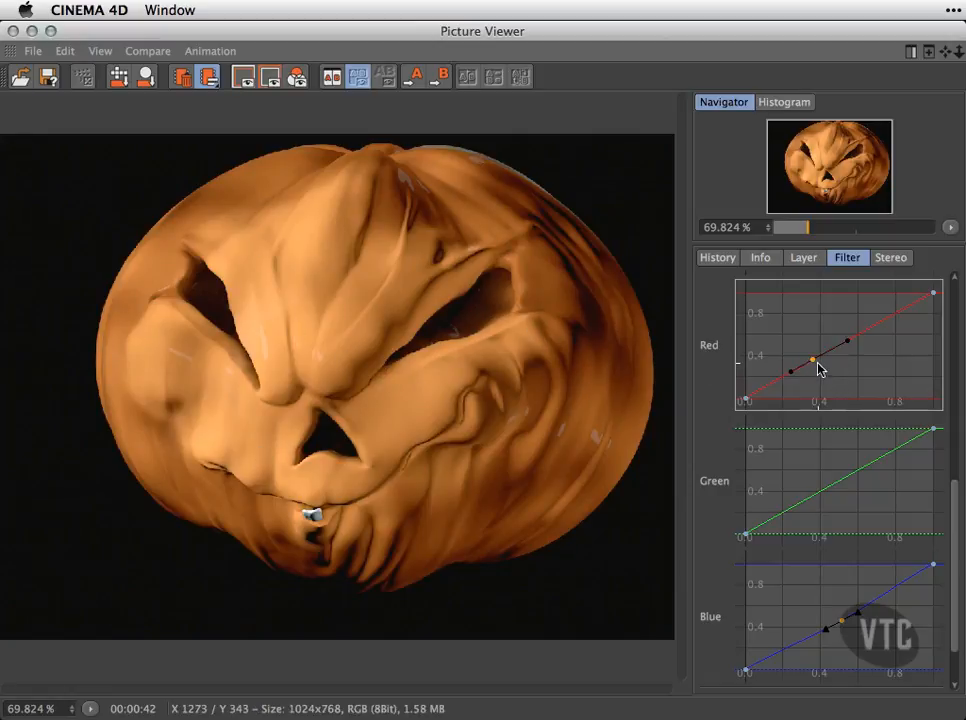
drag(815, 362, 829, 367)
Add a middle point to the Green grading curve above the diagonal and raise the Blue curve's middle point well above it.
click(832, 495)
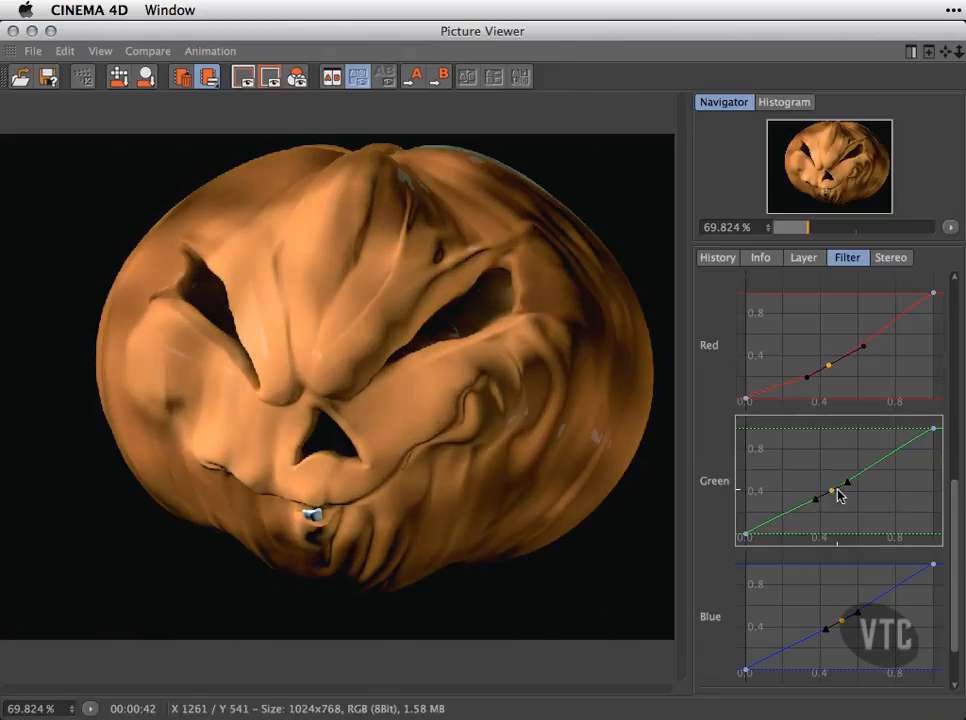
drag(832, 496, 835, 465)
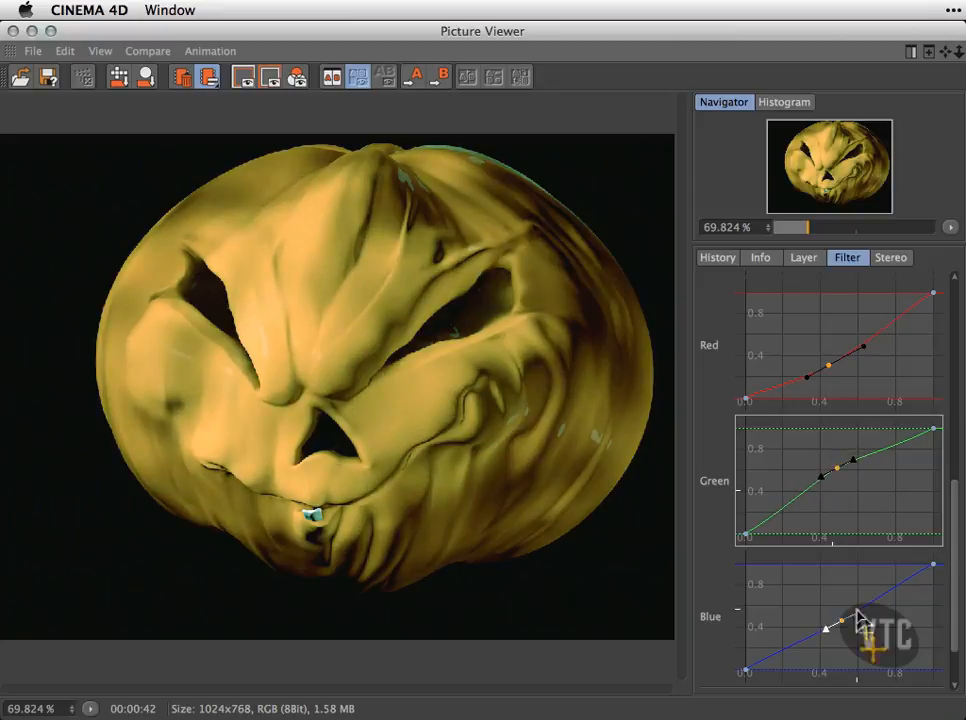
drag(842, 621, 815, 605)
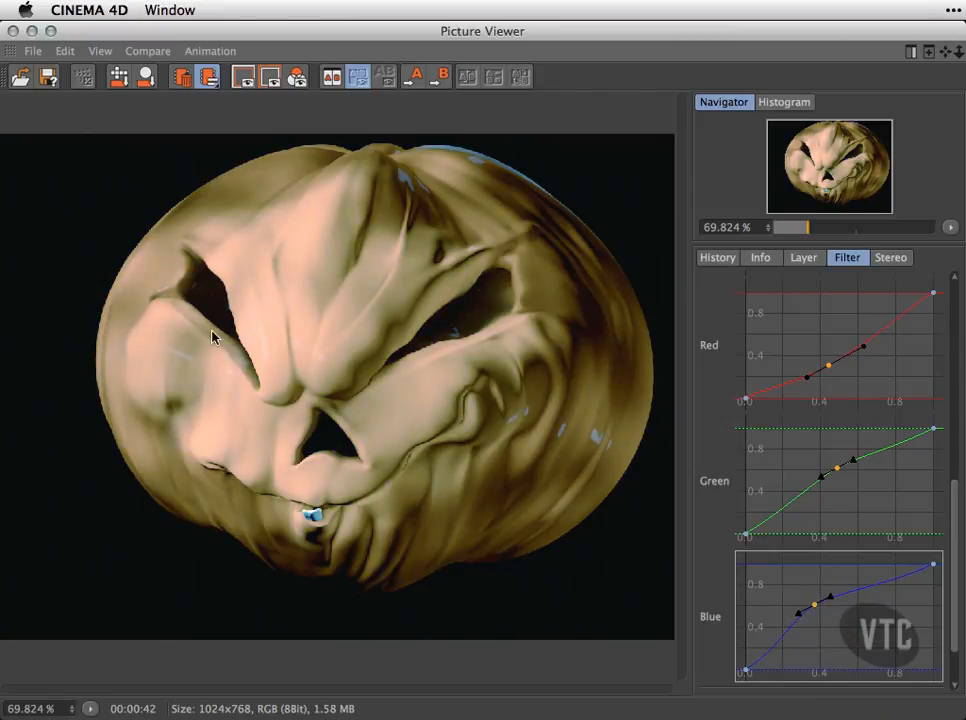
Save the filter settings as a new preset named Pumpkin Color 2.
drag(953, 503, 963, 323)
scroll(937, 592, down, 10)
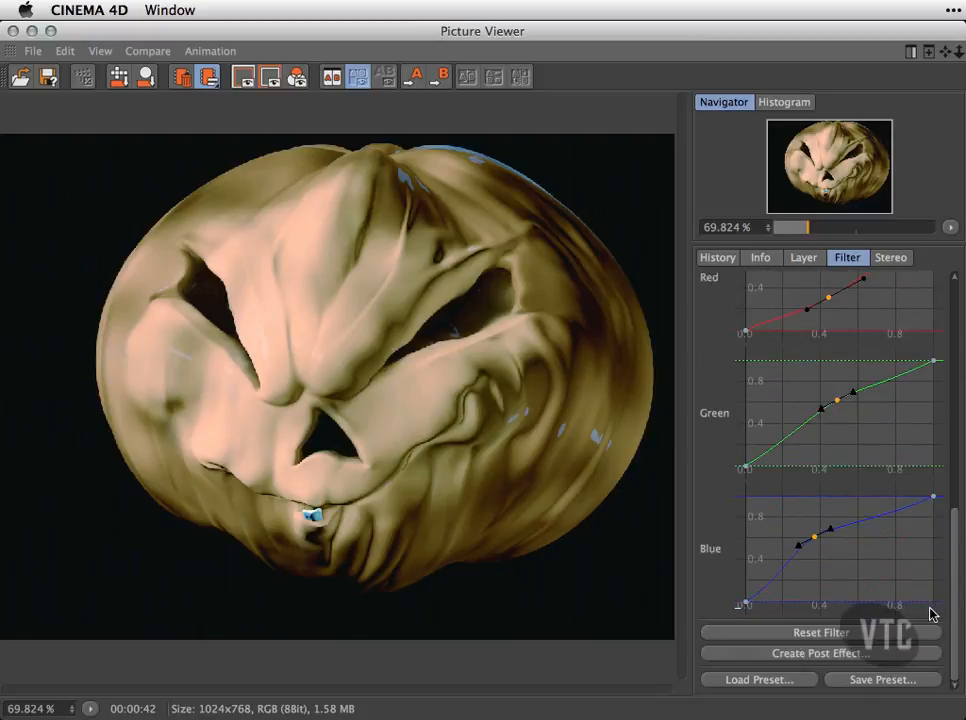
click(877, 680)
click(862, 559)
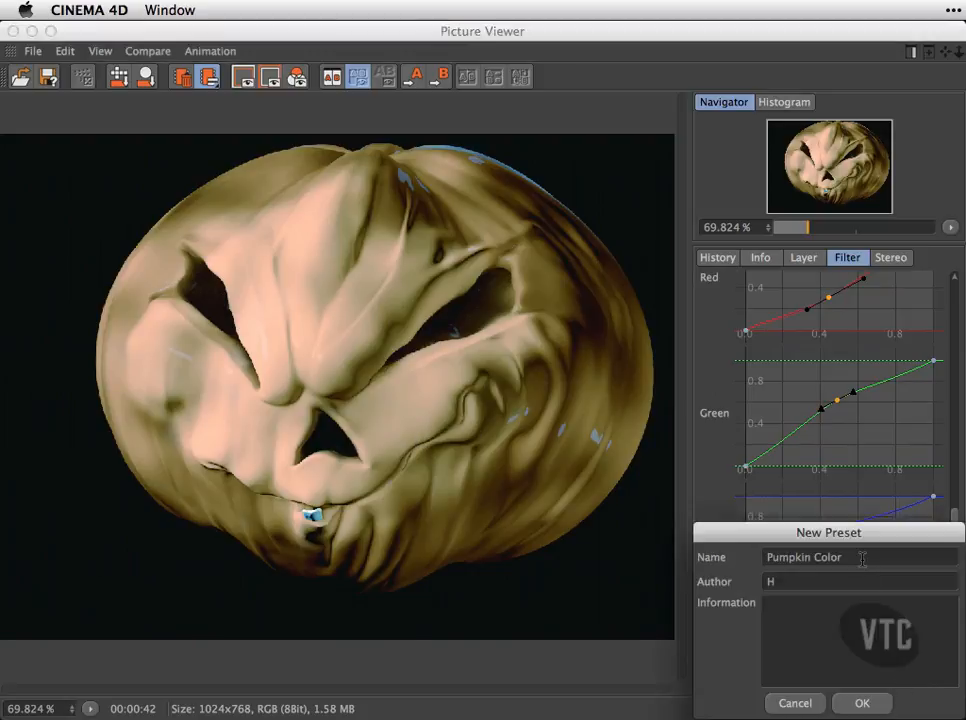
click(857, 700)
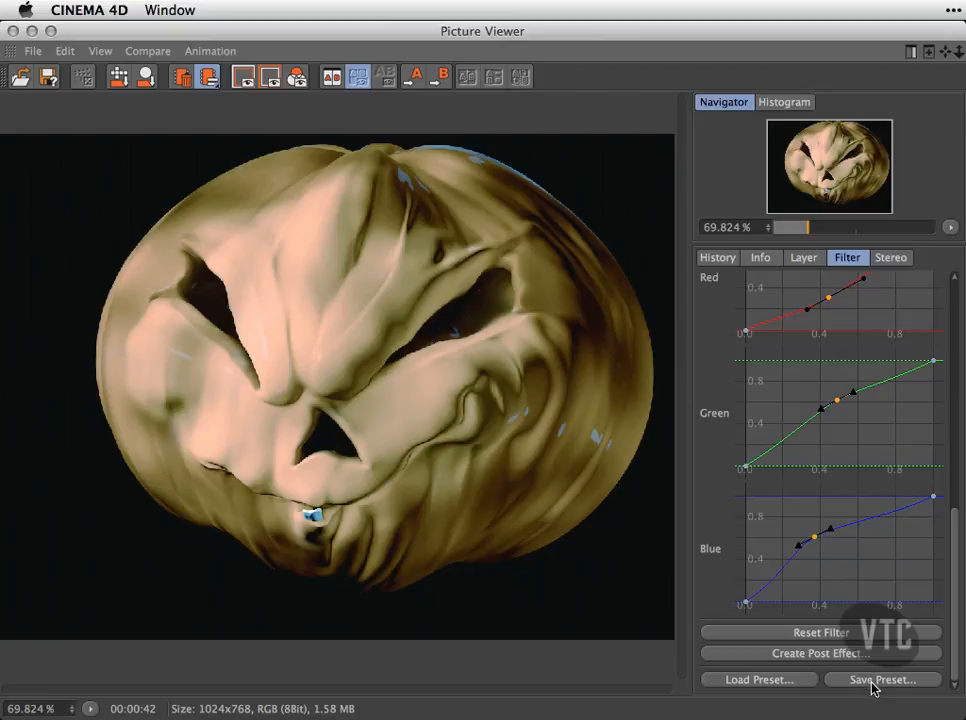
Open the preset browser for loading filters, inspect the names of the two saved presets, and close it without loading either.
click(790, 683)
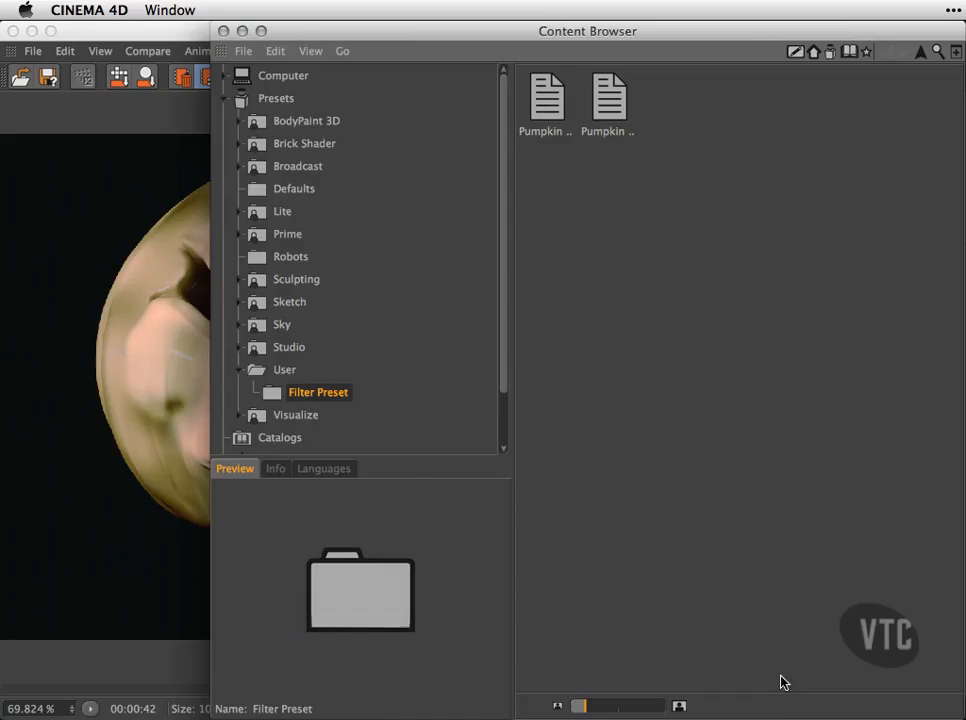
click(610, 95)
click(554, 95)
click(612, 110)
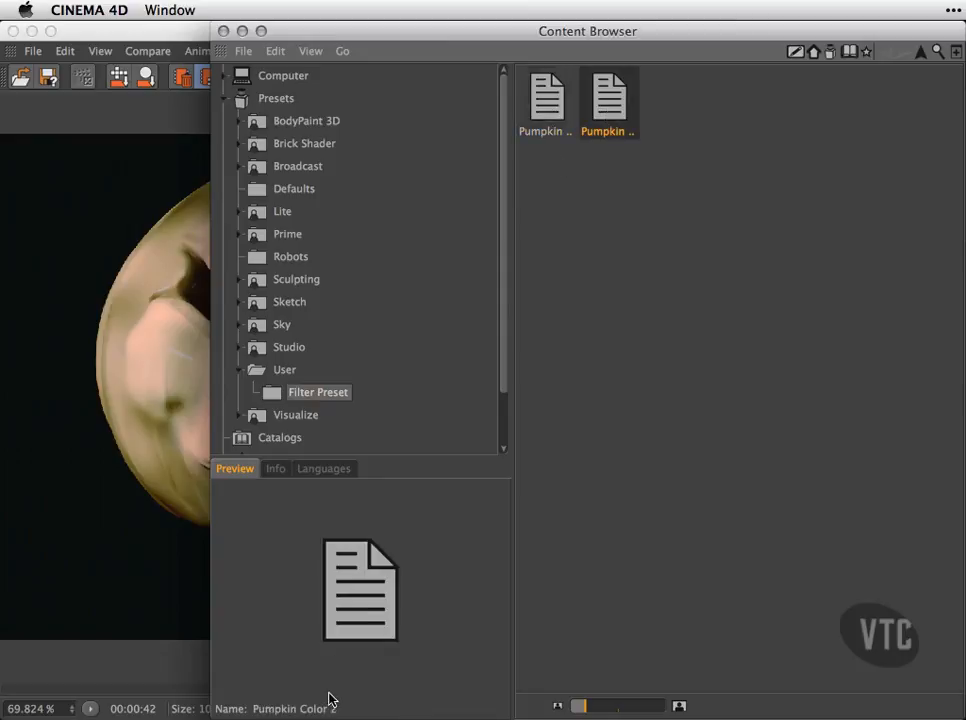
click(547, 114)
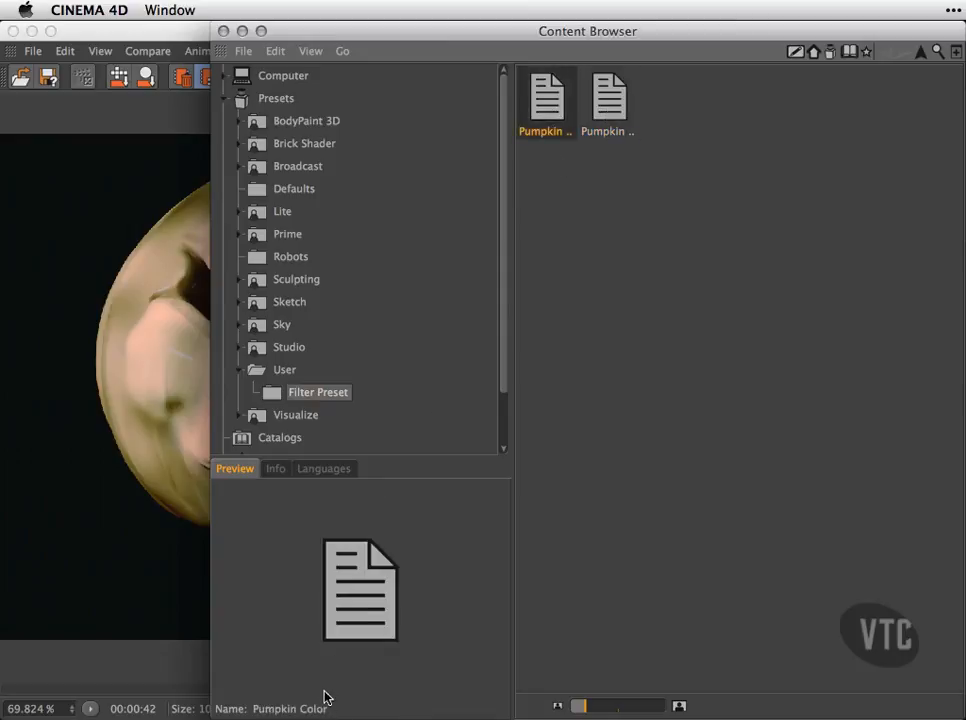
drag(502, 351, 509, 267)
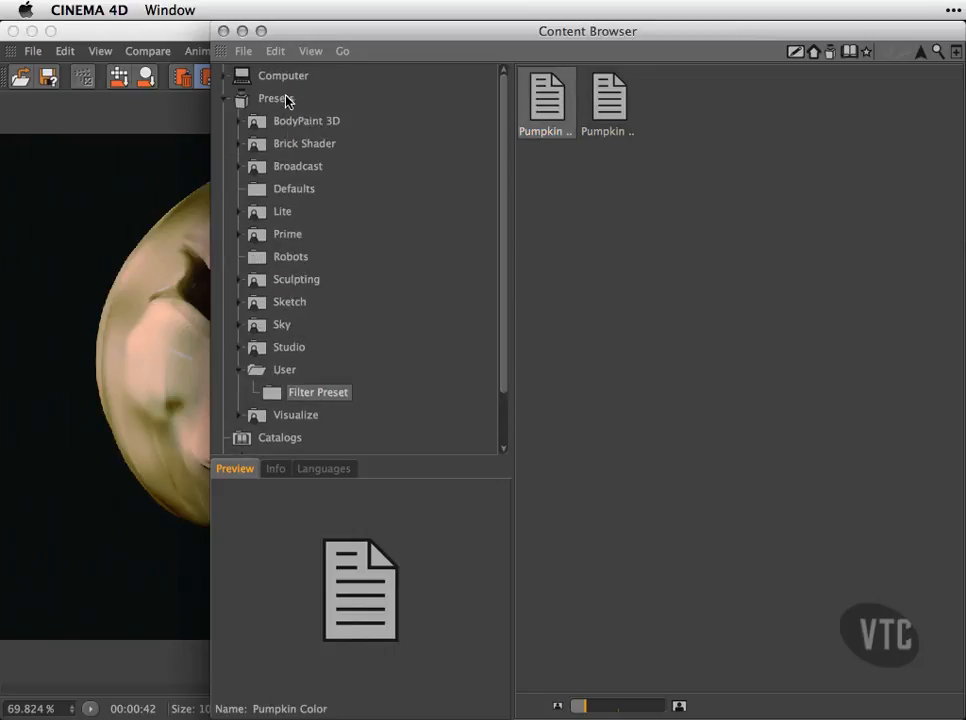
click(223, 31)
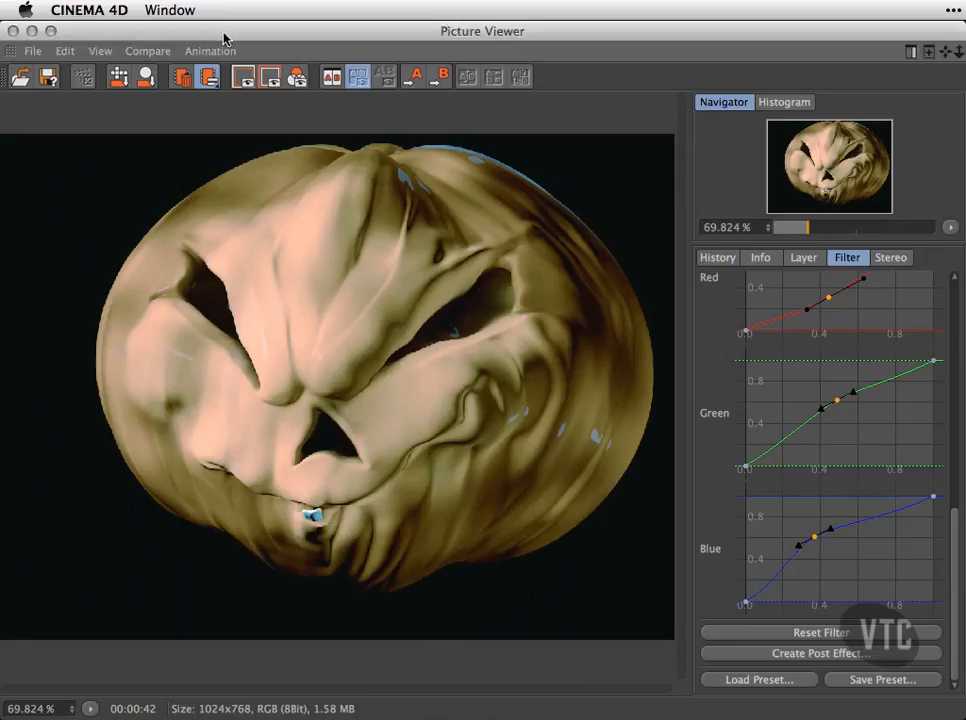
Look up the saved filter presets under Presets > User > Filter Preset in the main window's Content Browser, and return to the Picture Viewer.
click(32, 32)
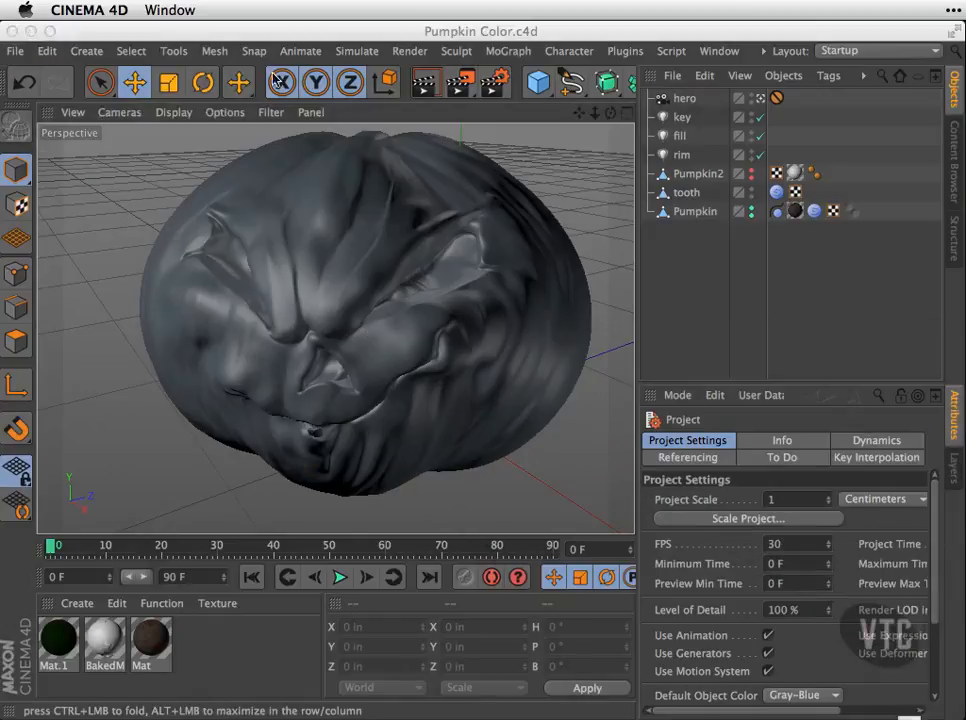
click(953, 170)
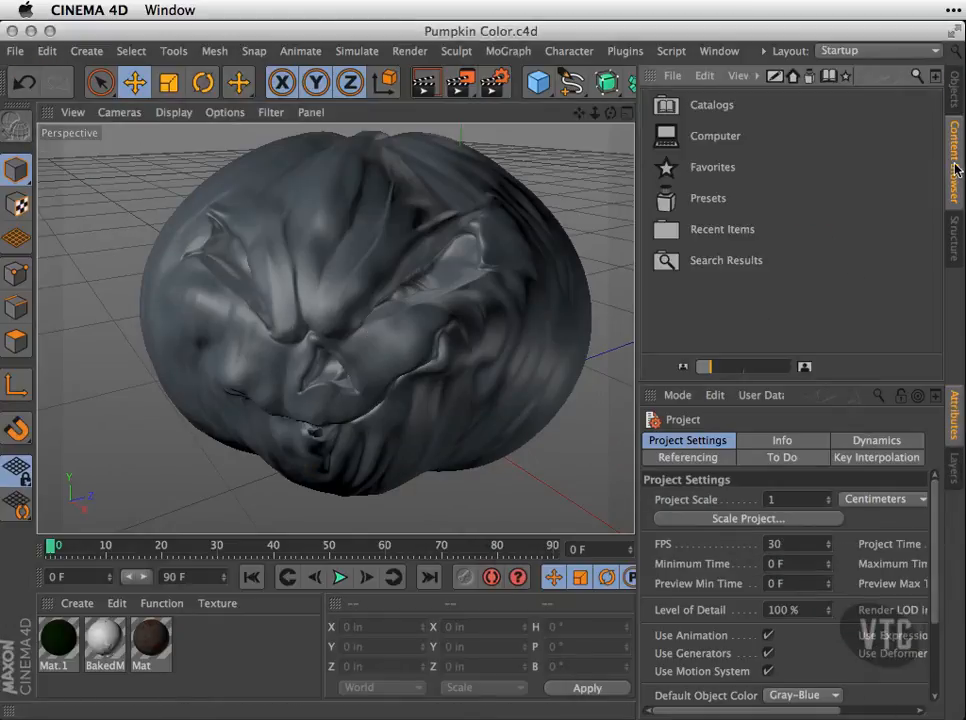
double_click(673, 199)
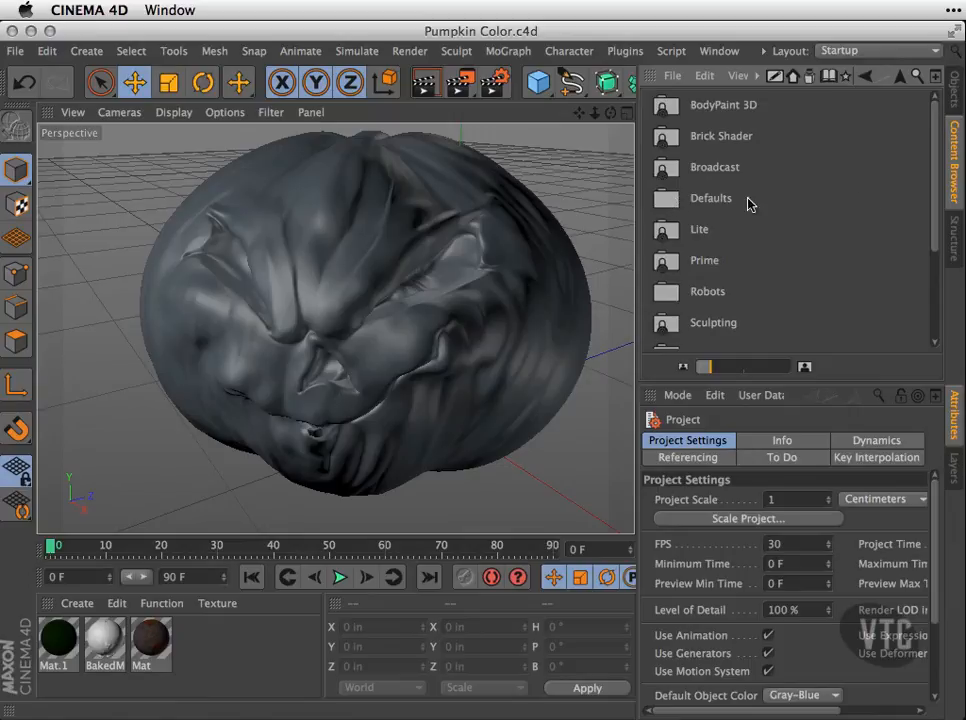
scroll(933, 300, down, 5)
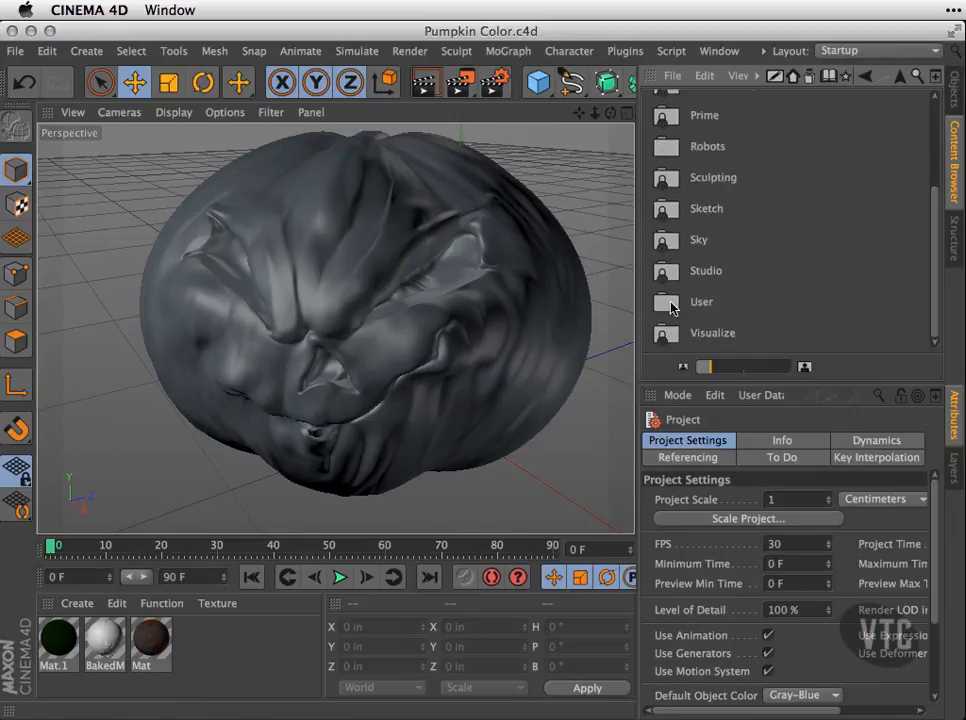
double_click(675, 304)
double_click(680, 105)
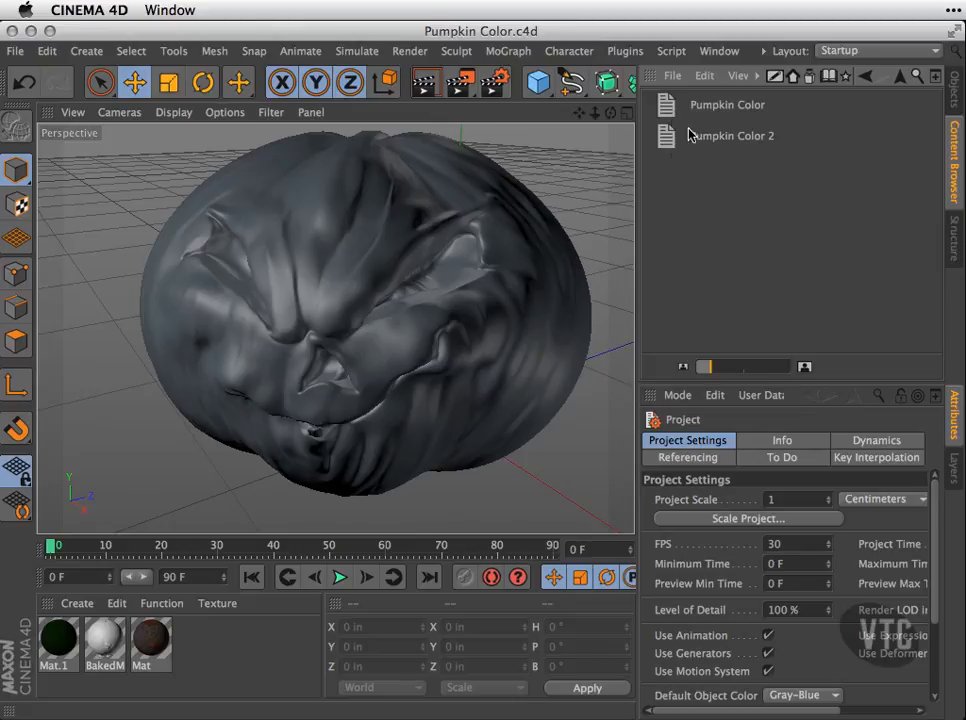
click(183, 10)
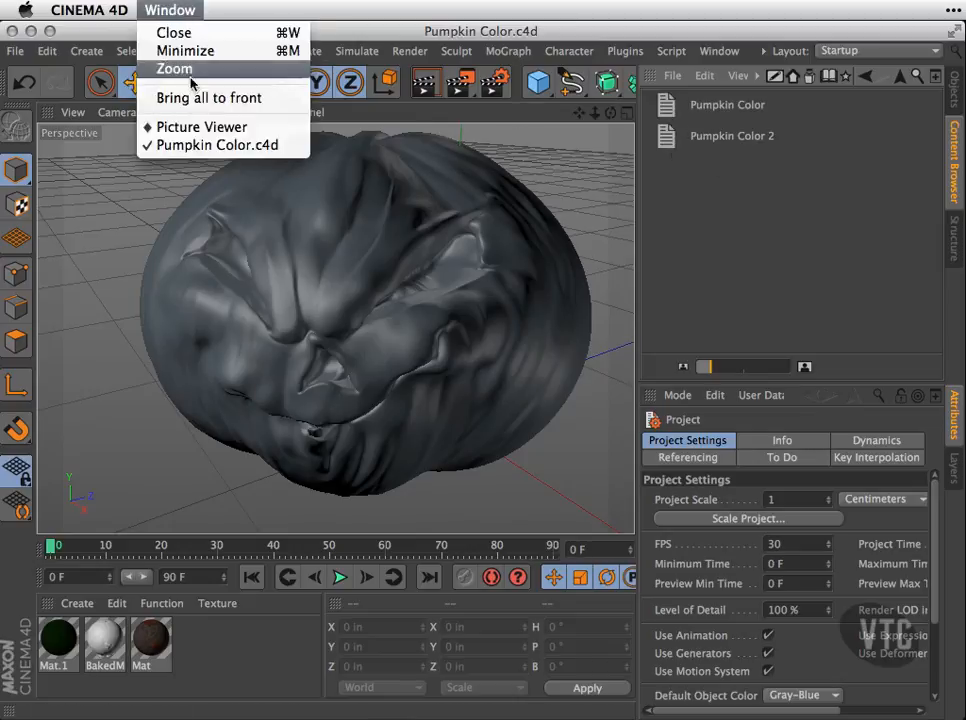
click(200, 127)
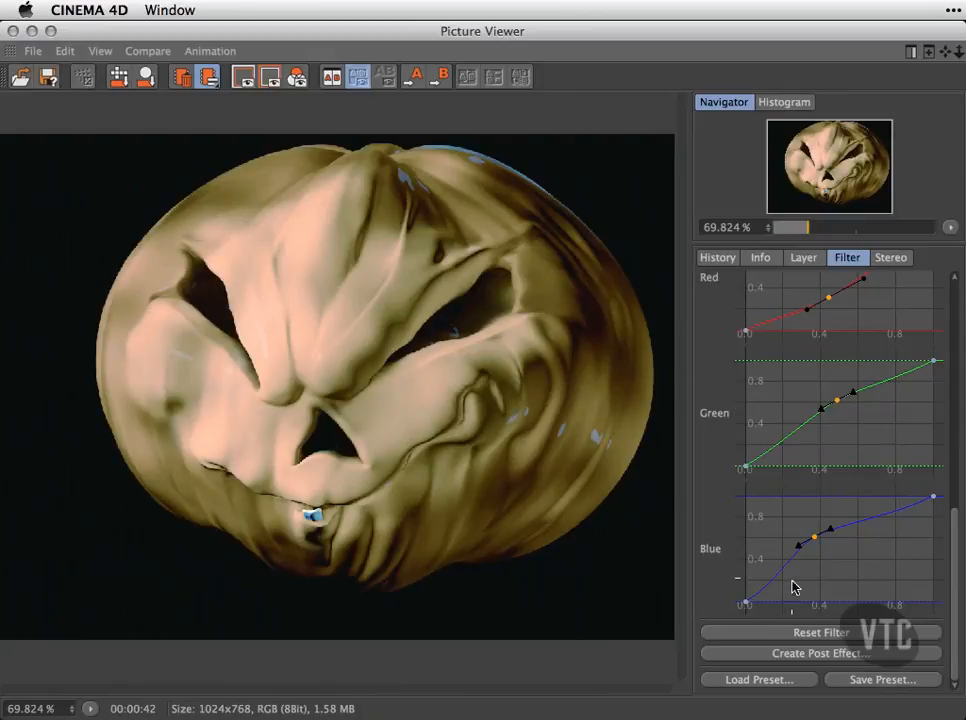
Reset the filter and load the Pumpkin Color preset from the Filter Preset folder onto the render.
click(794, 633)
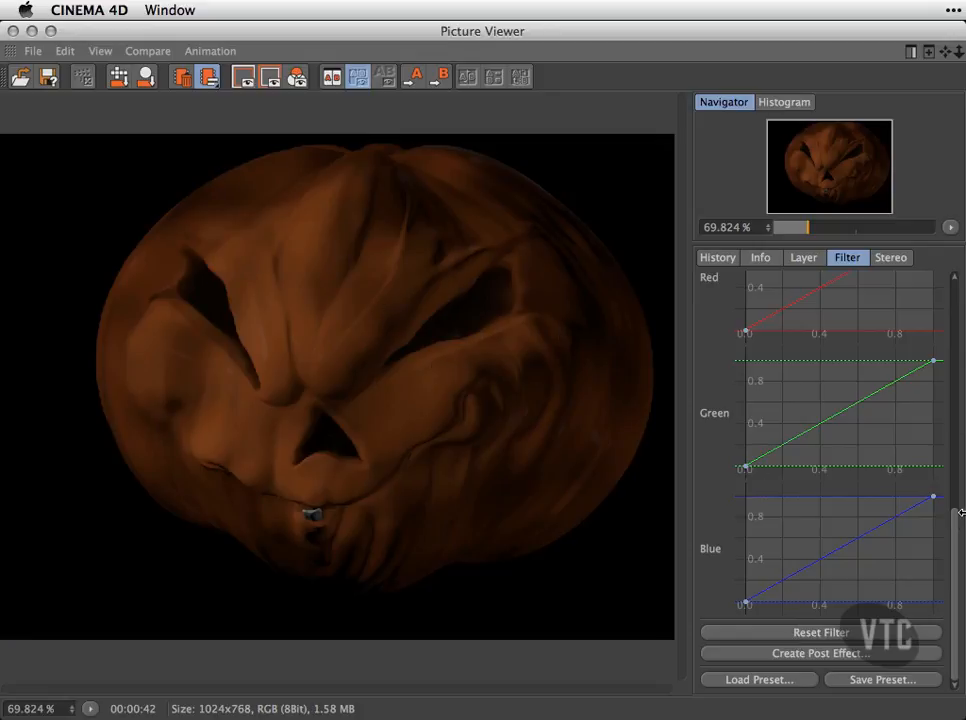
drag(956, 557, 956, 640)
click(760, 680)
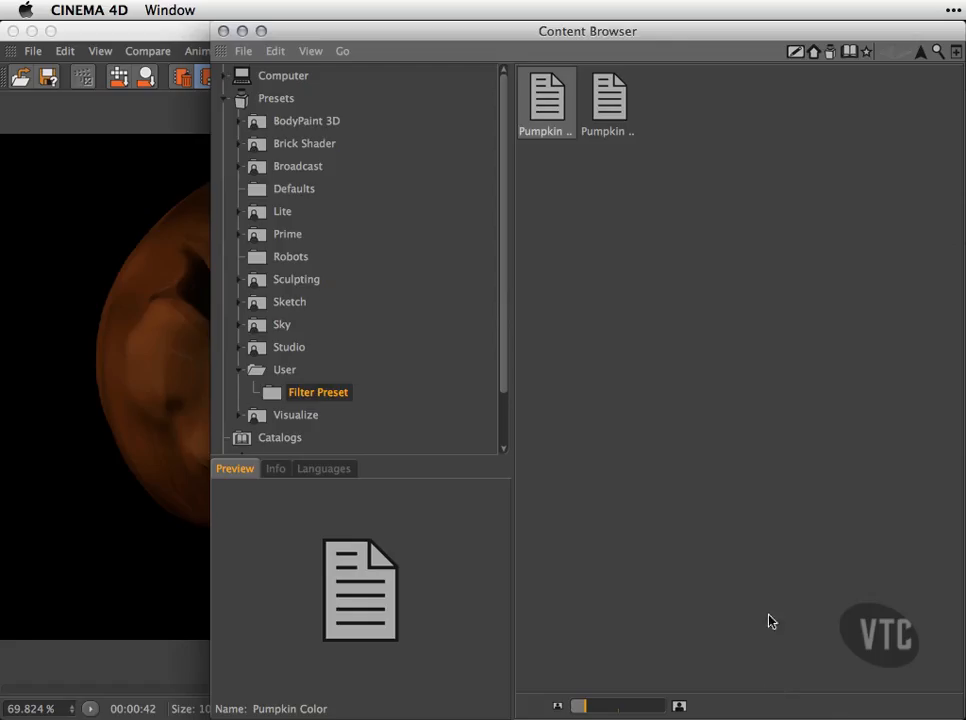
double_click(558, 114)
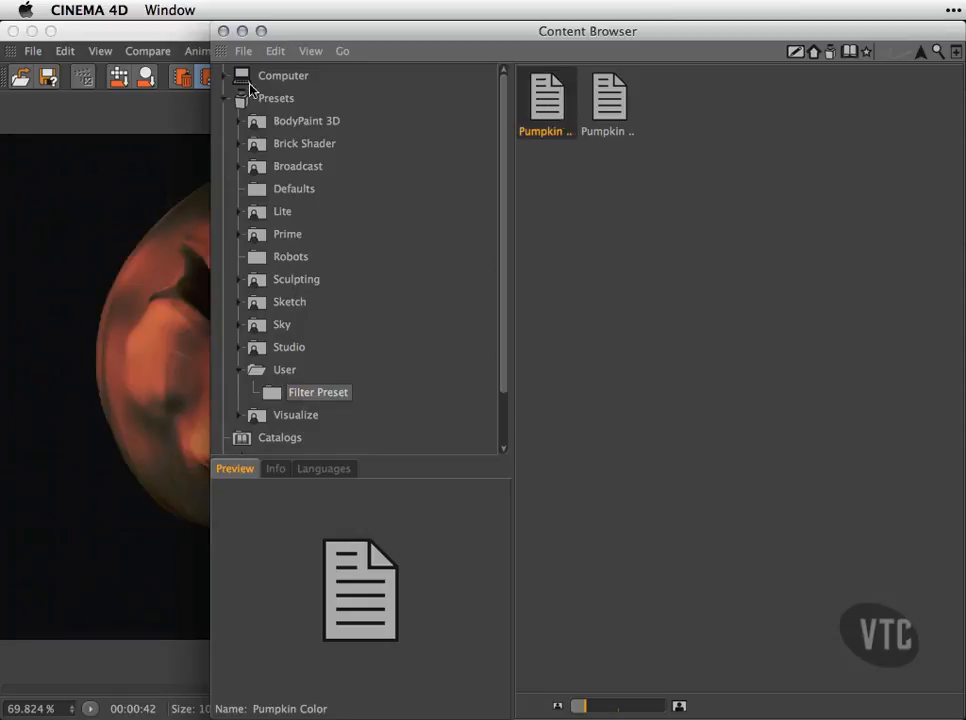
click(223, 31)
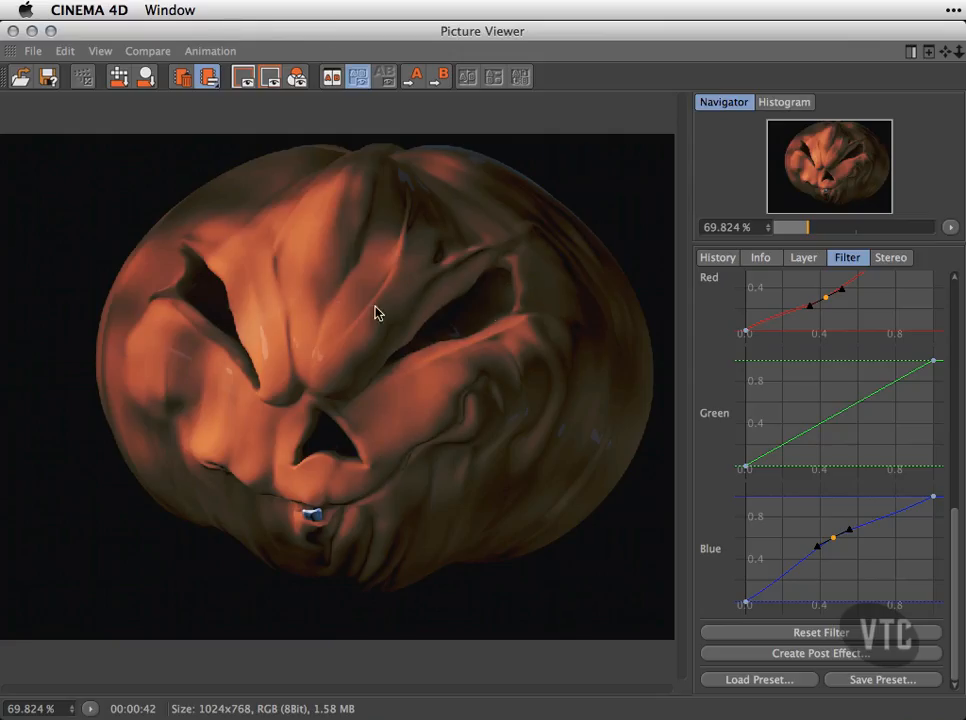
Reset the filter to its defaults and load the Pumpkin Color 2 preset onto the render.
click(815, 633)
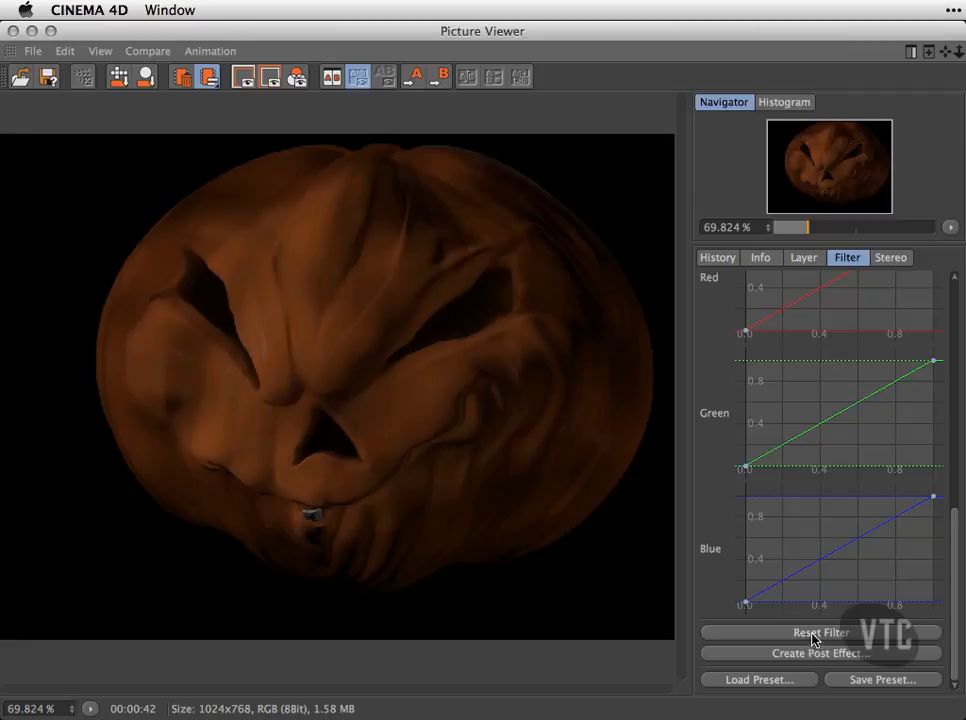
click(759, 680)
double_click(608, 95)
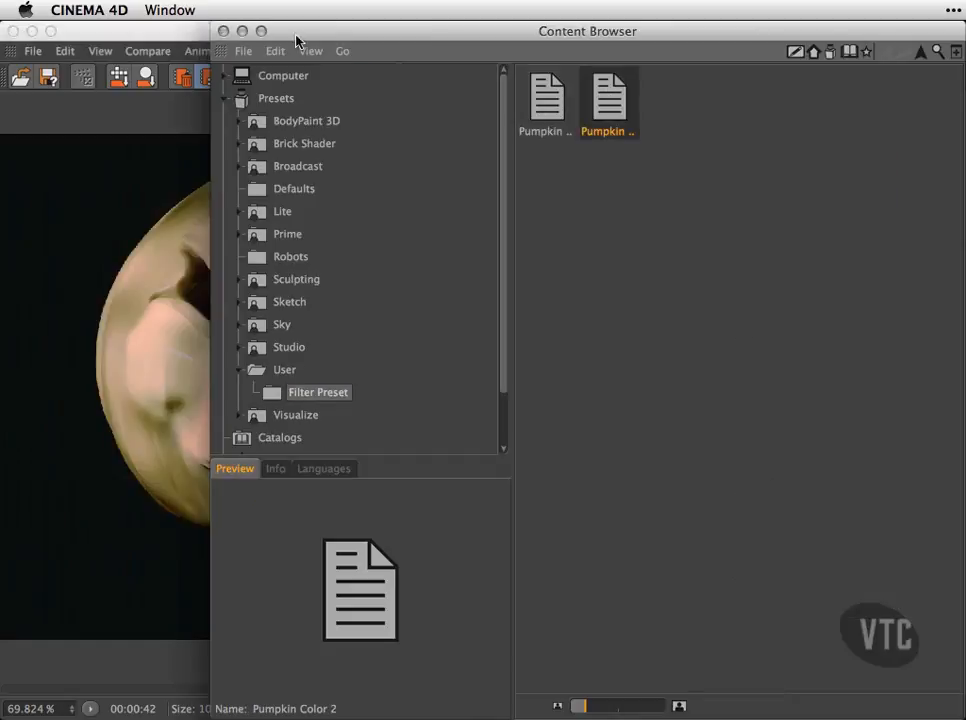
click(223, 31)
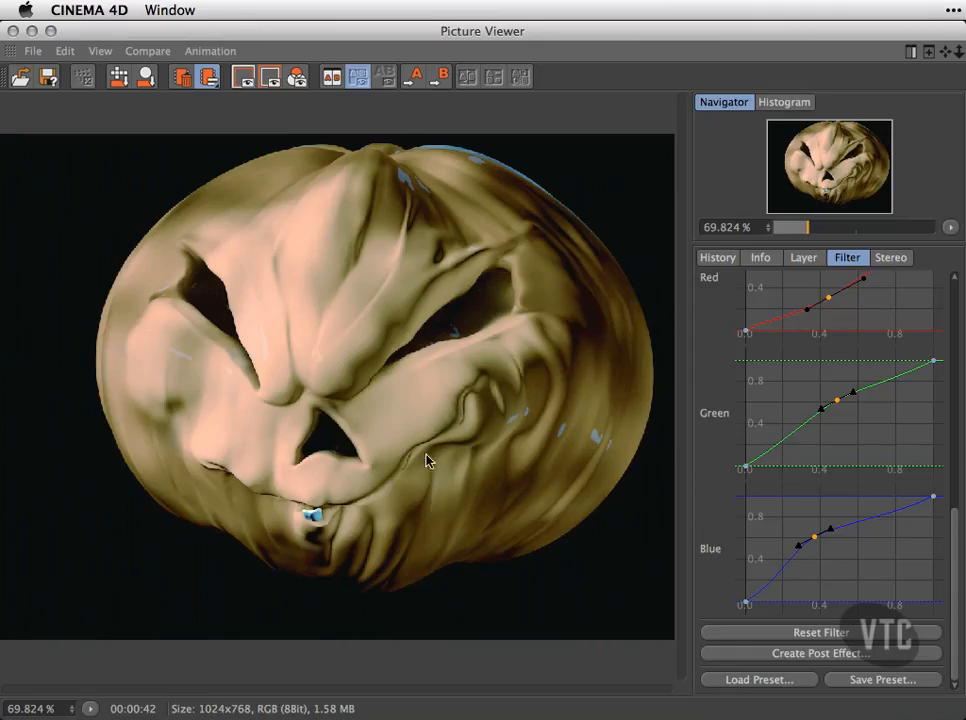
Pull the middle point of the Green grading curve well below the diagonal and return to the basic filter settings.
drag(837, 401, 864, 437)
drag(955, 546, 964, 279)
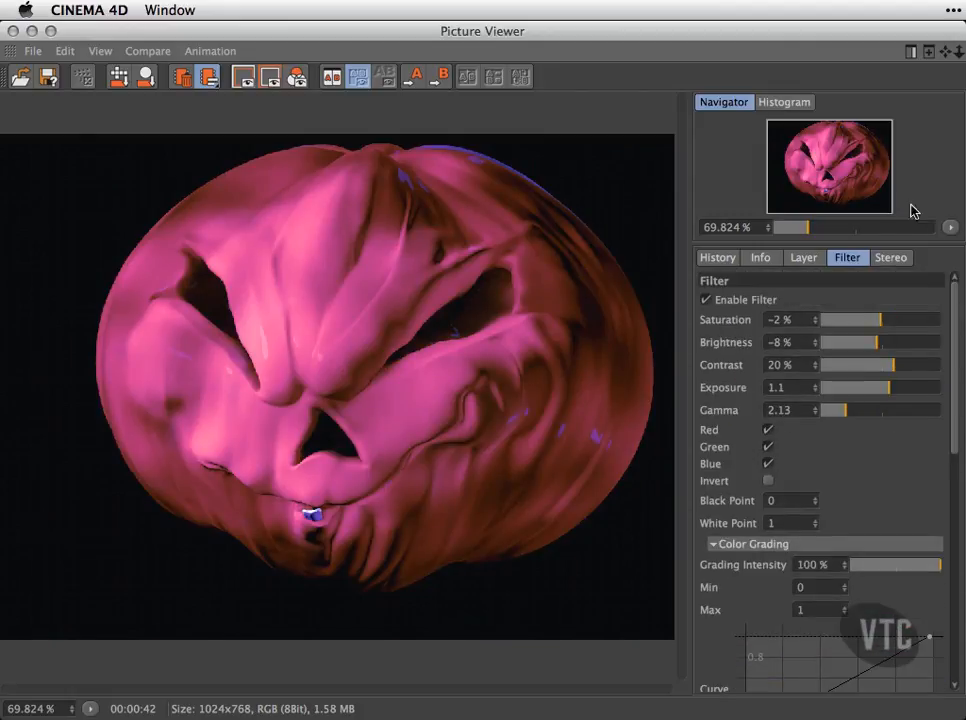